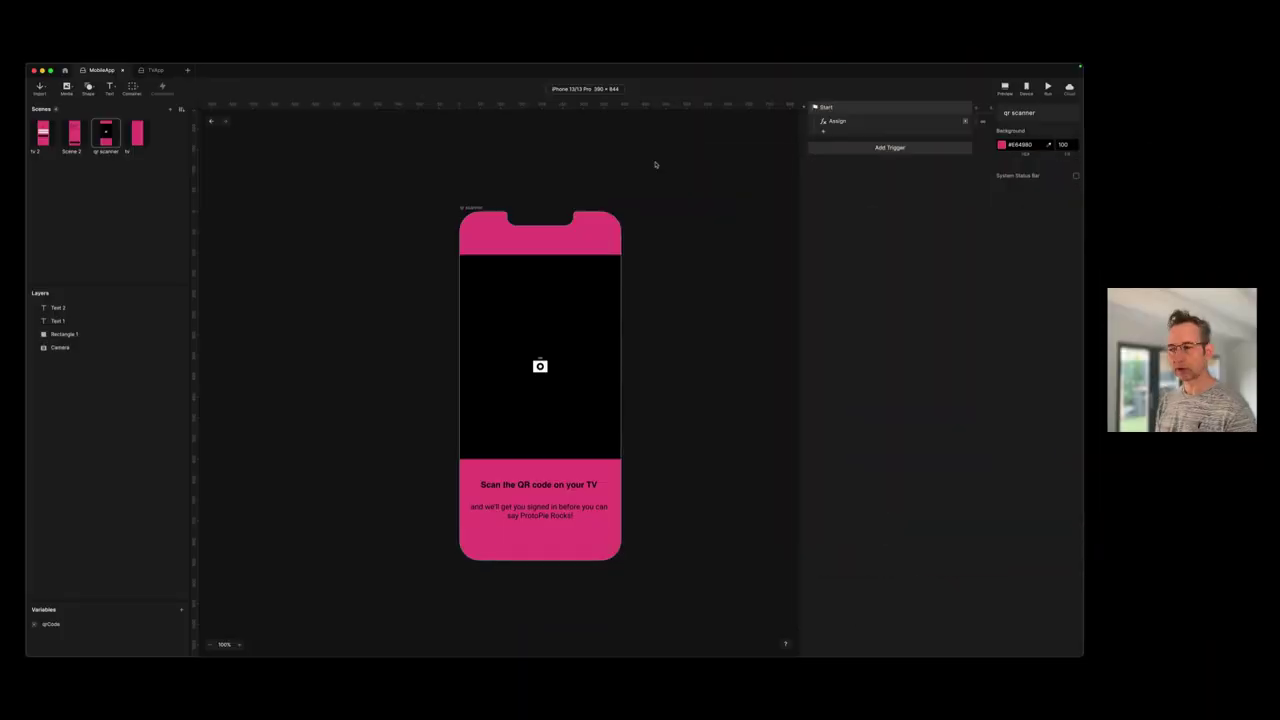
Step: Add a Detect trigger to the qr scanner scene that watches the qrCode variable
click(886, 149)
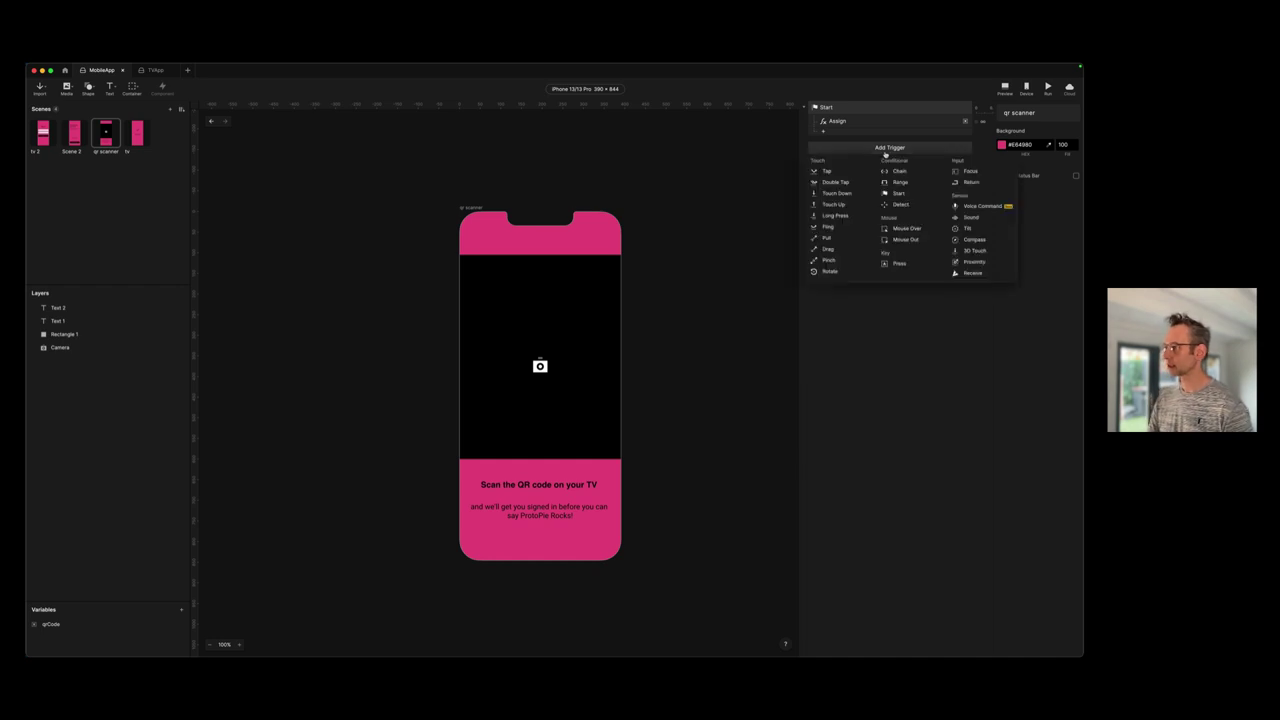
click(901, 205)
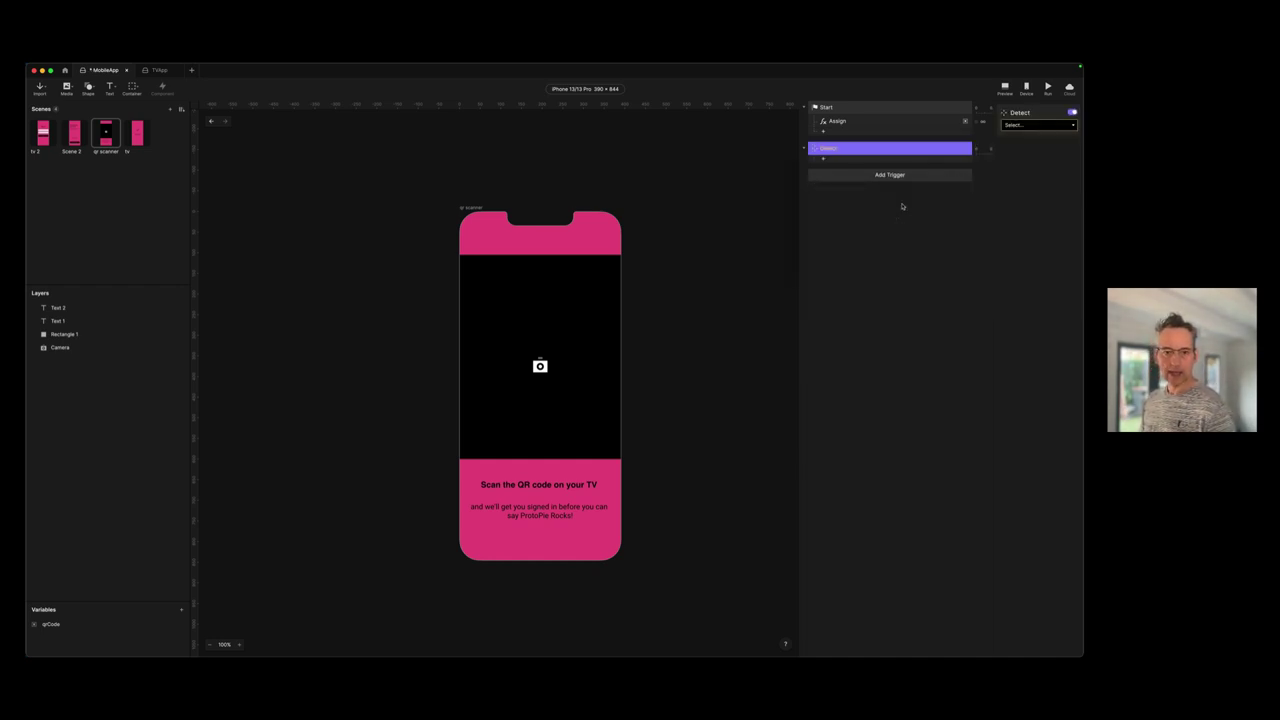
click(1015, 126)
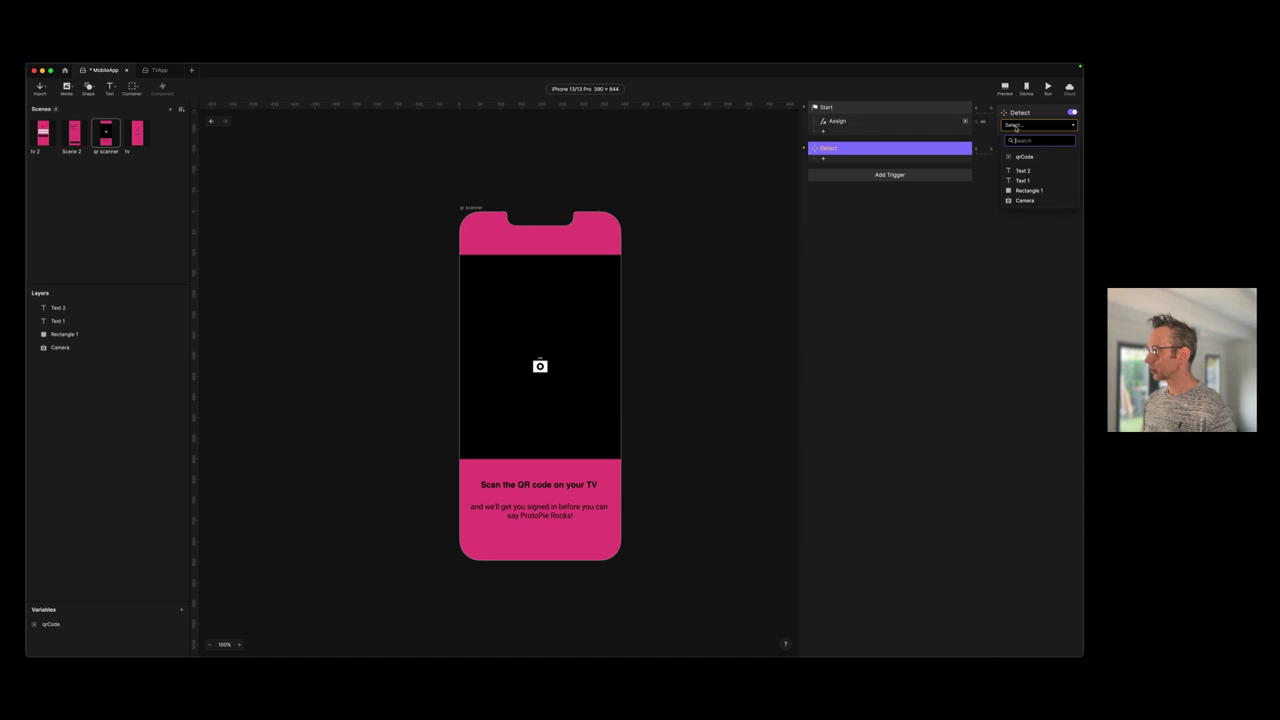
click(1019, 157)
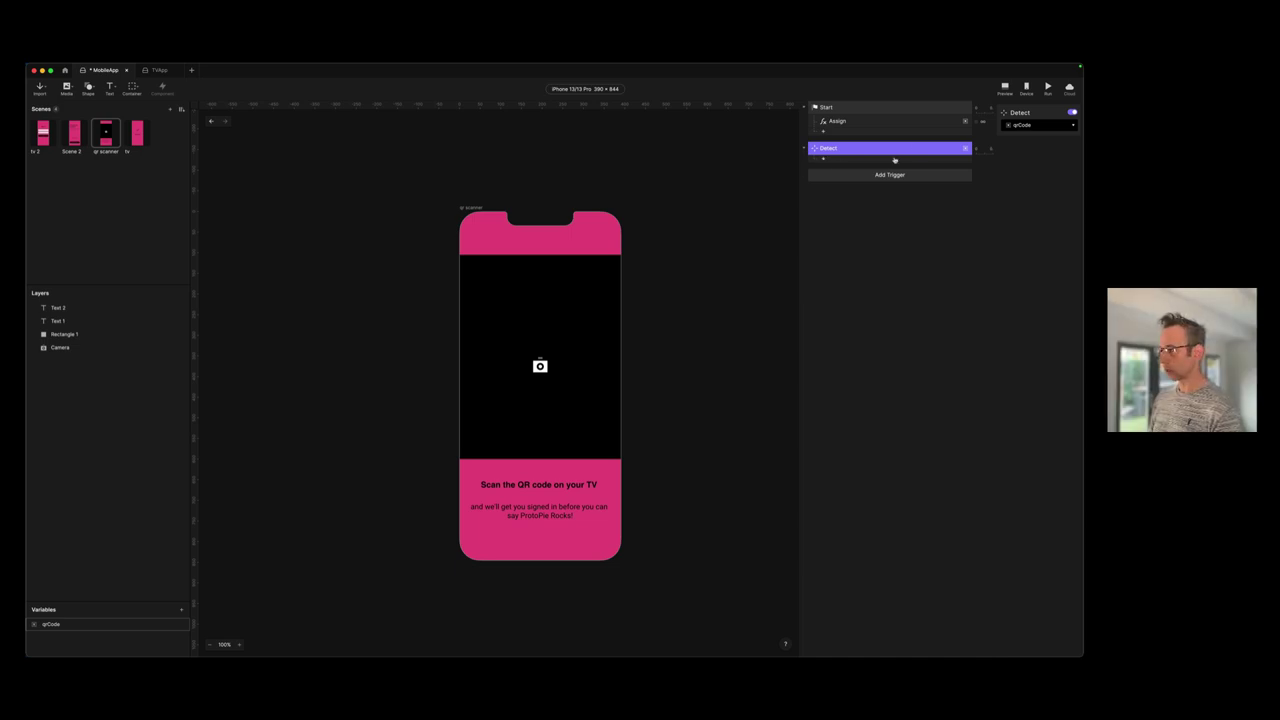
Step: Add a Send response under Detect on the ProtoPie Studio channel
click(823, 159)
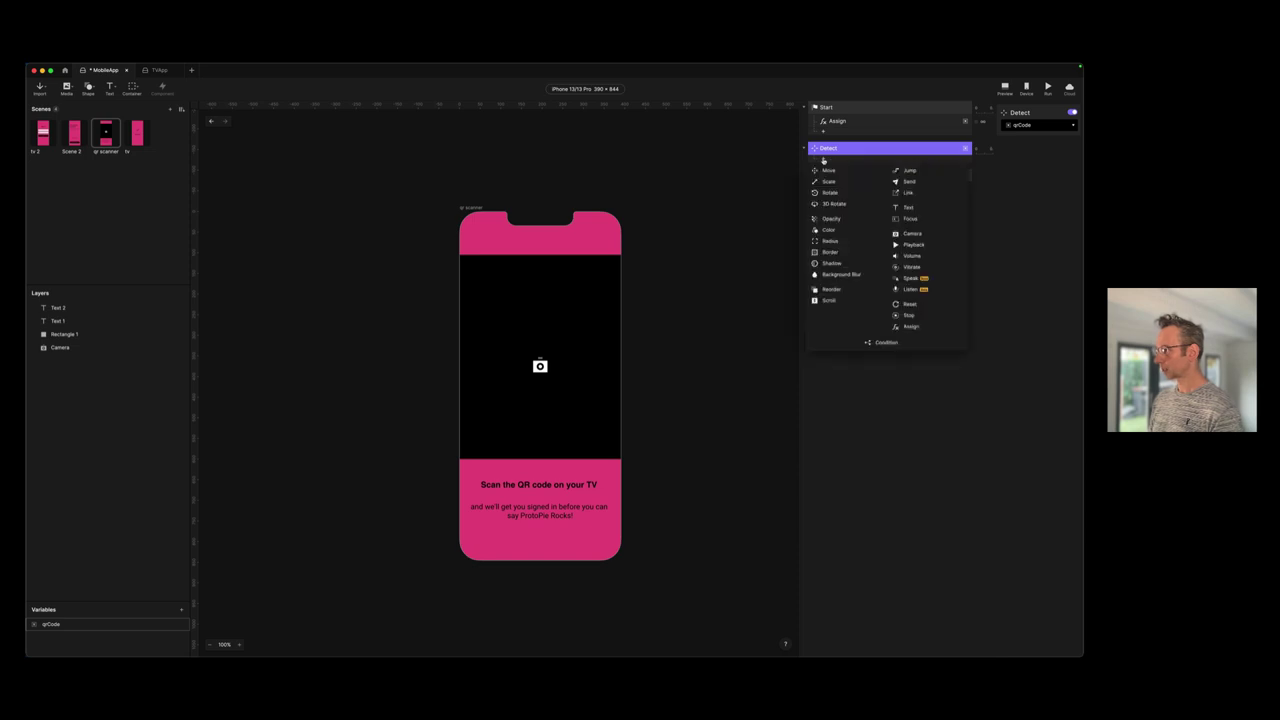
click(909, 181)
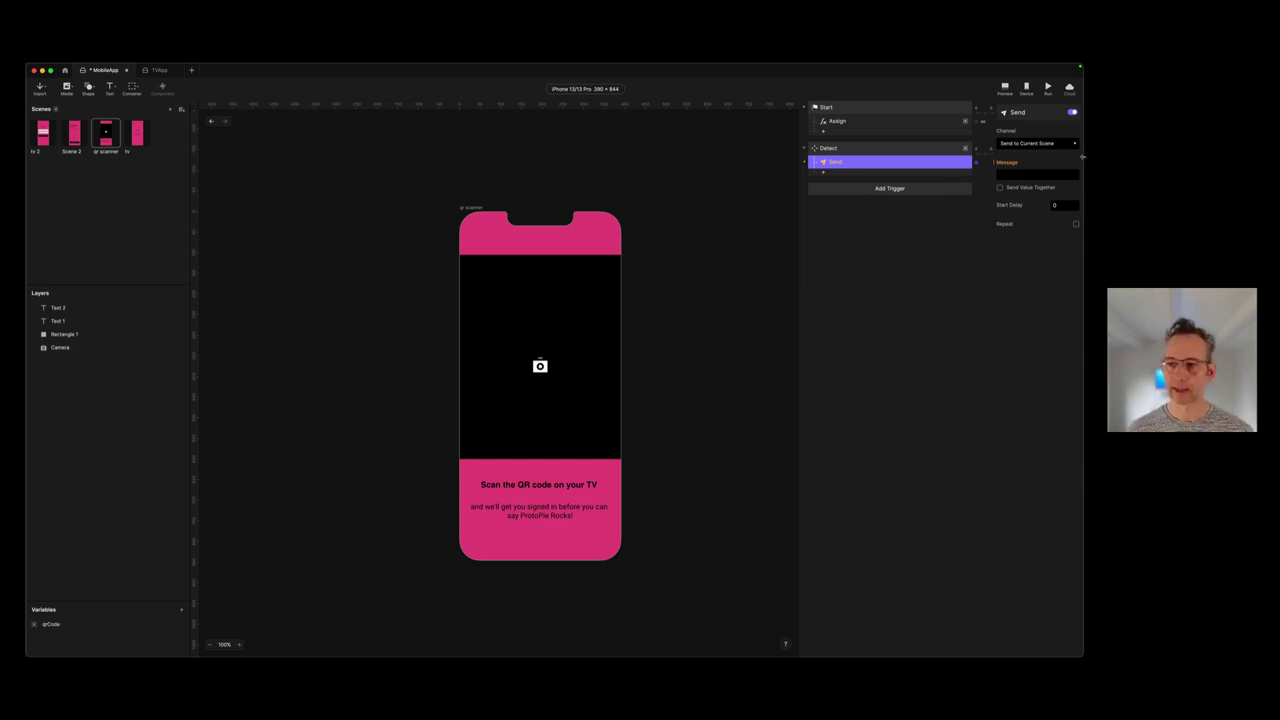
click(1024, 144)
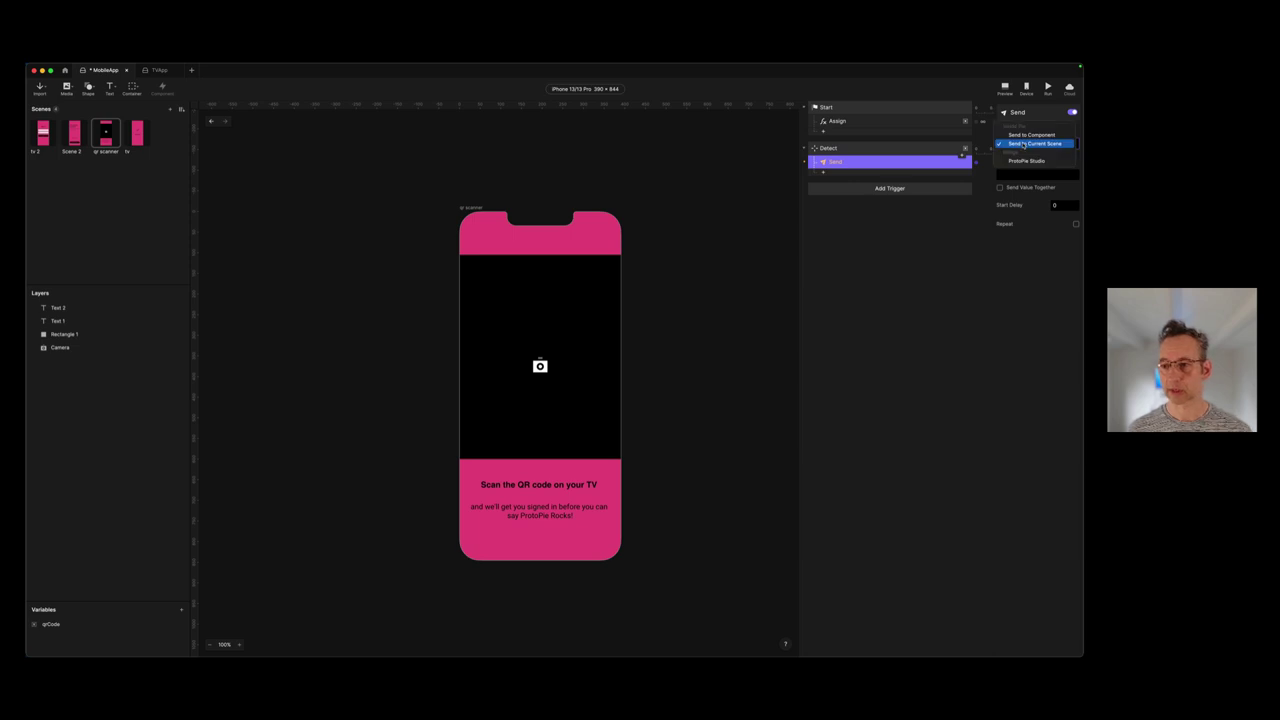
click(1022, 161)
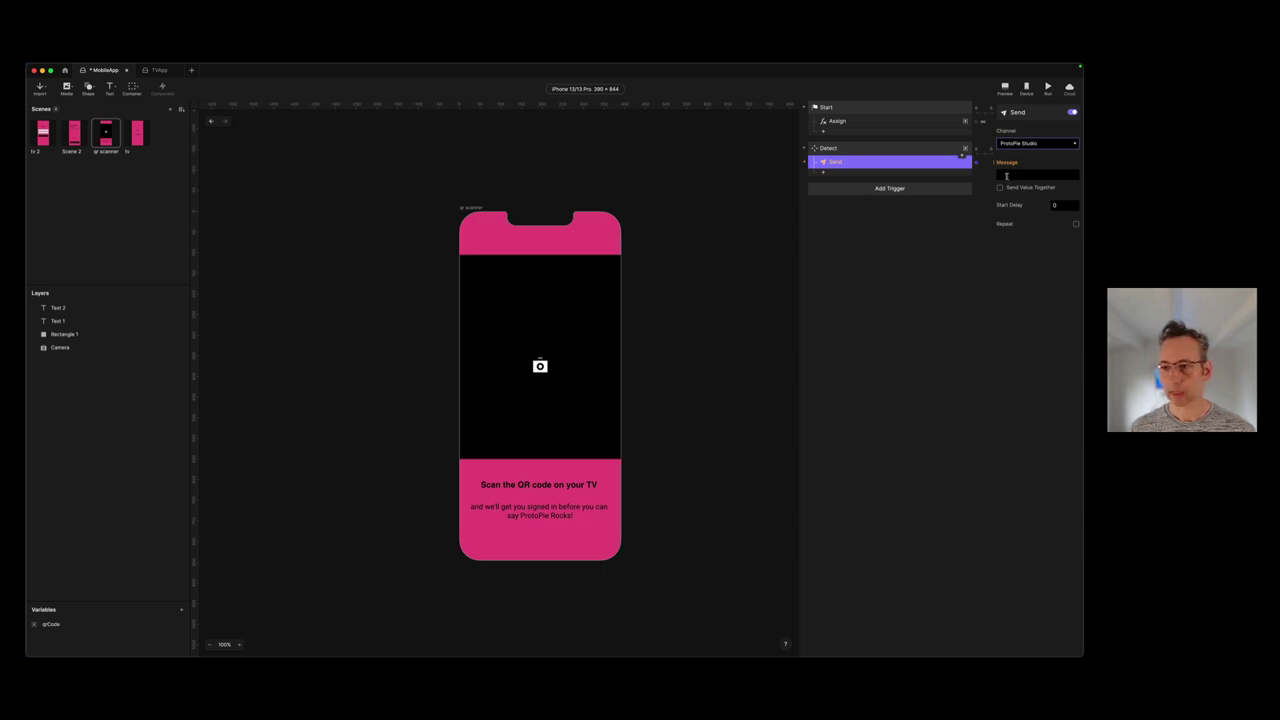
Step: Enter SignInTV as the Send response's message, then review the Detect trigger
click(1008, 177)
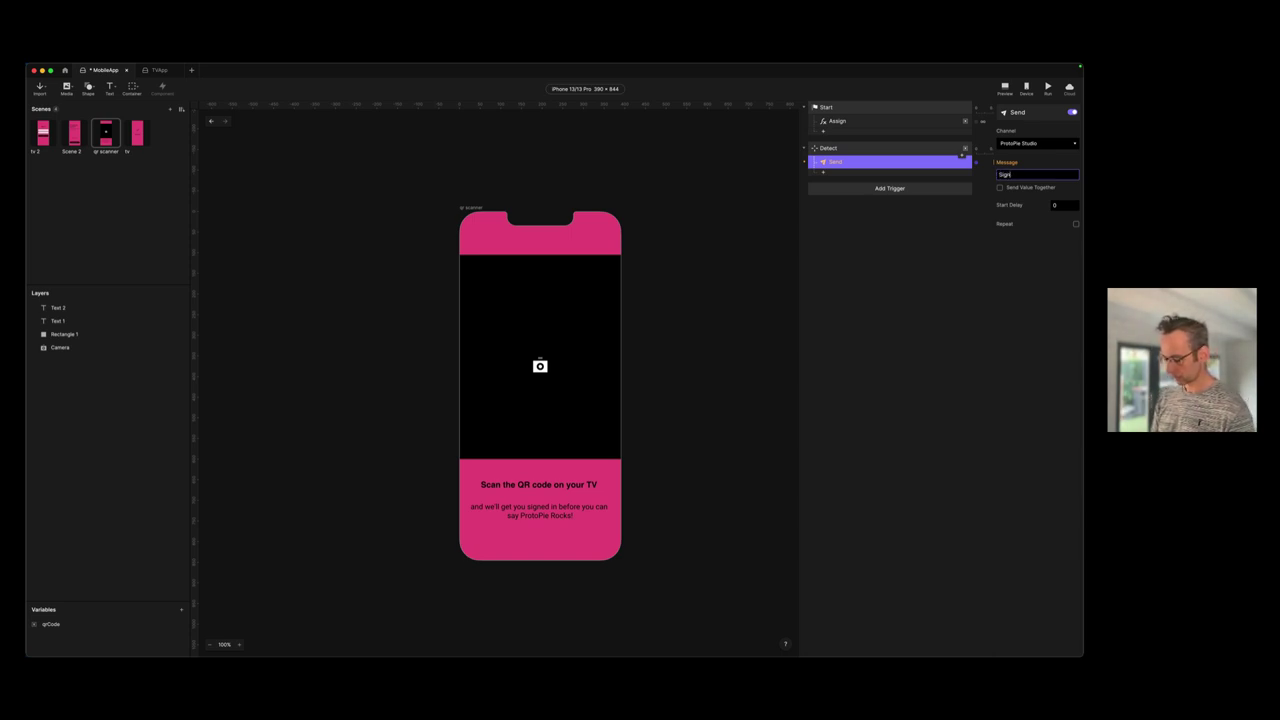
key(Return)
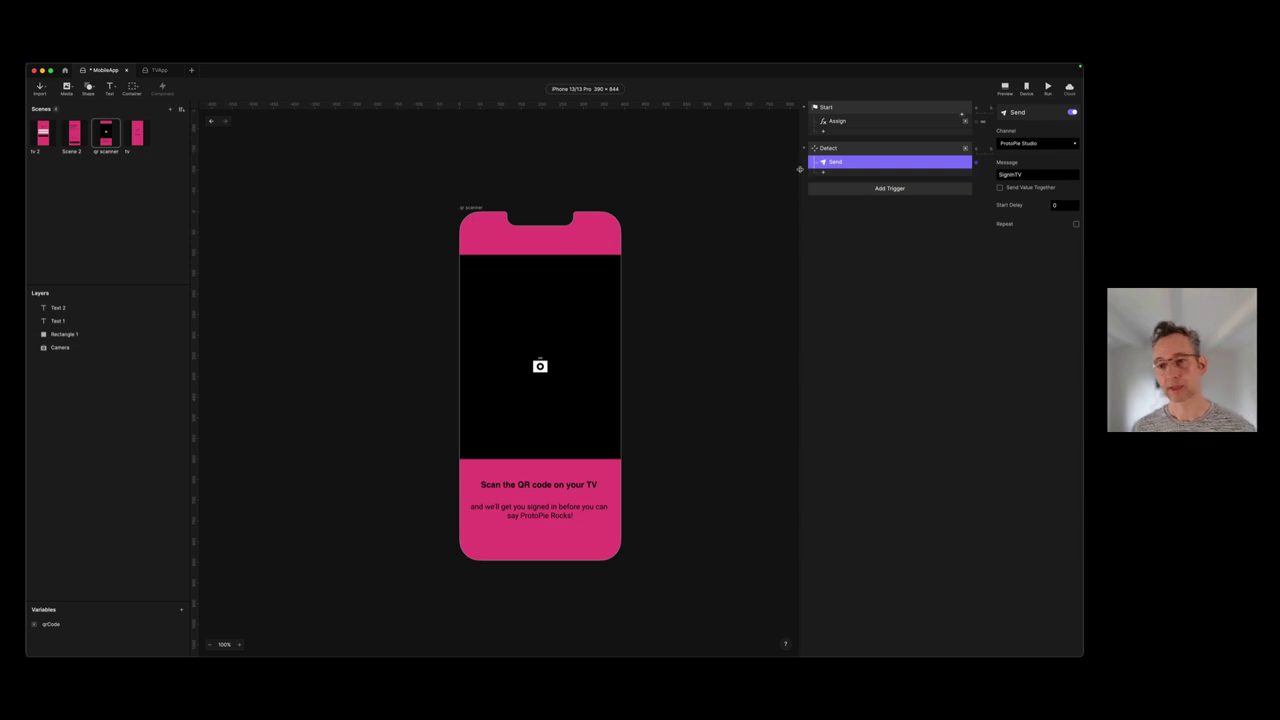
click(823, 148)
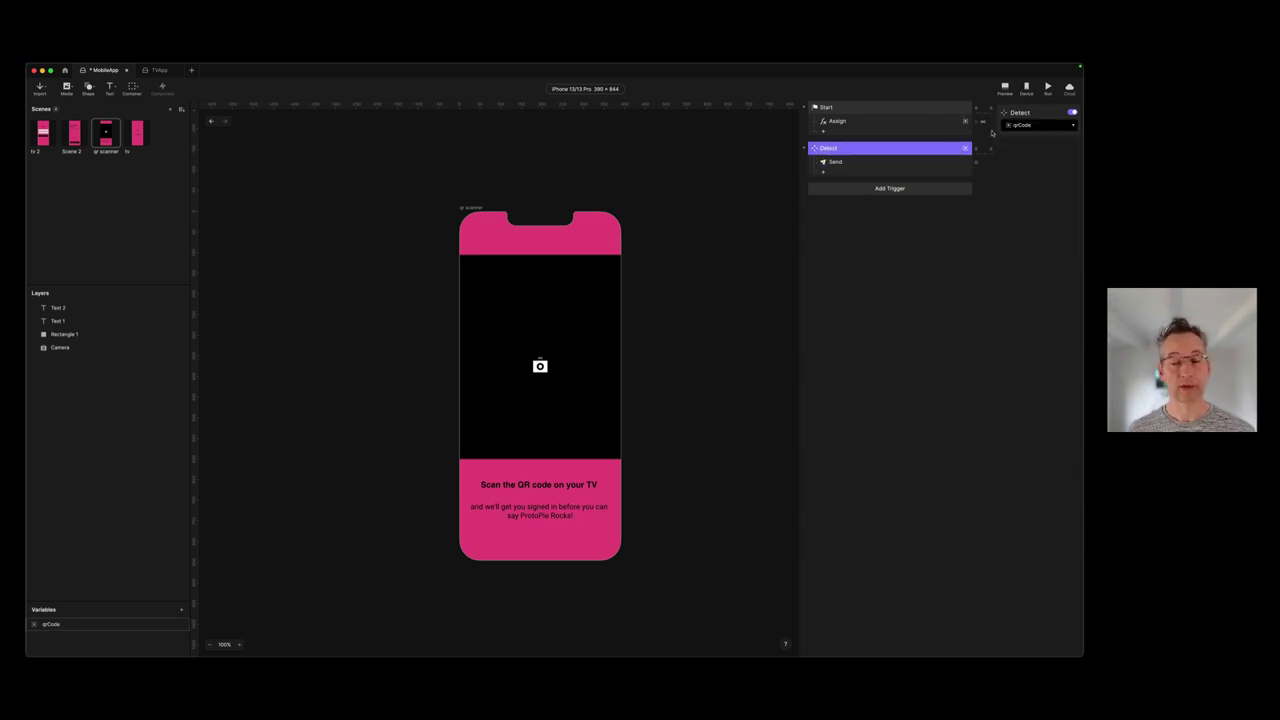
Step: Select the Send response to check its settings
click(836, 163)
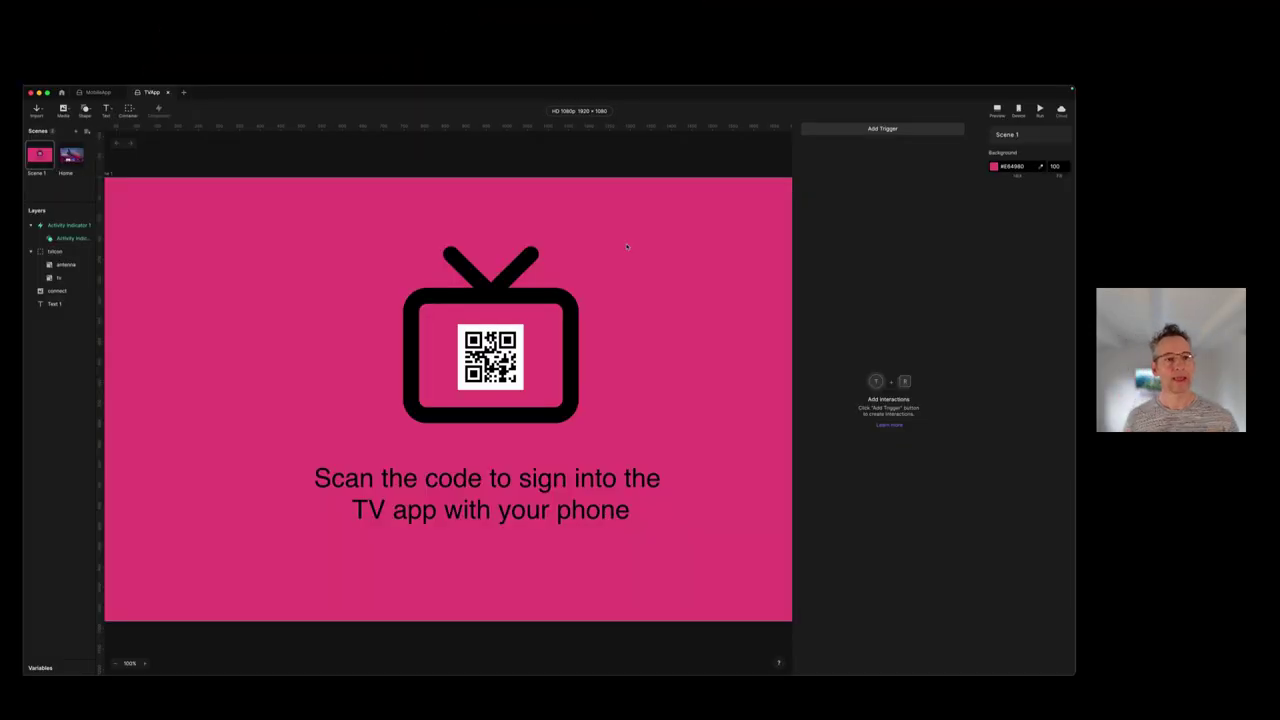
Step: Look over the TV app's Home scene, then return to the pink Scene 1 to add a trigger
click(67, 156)
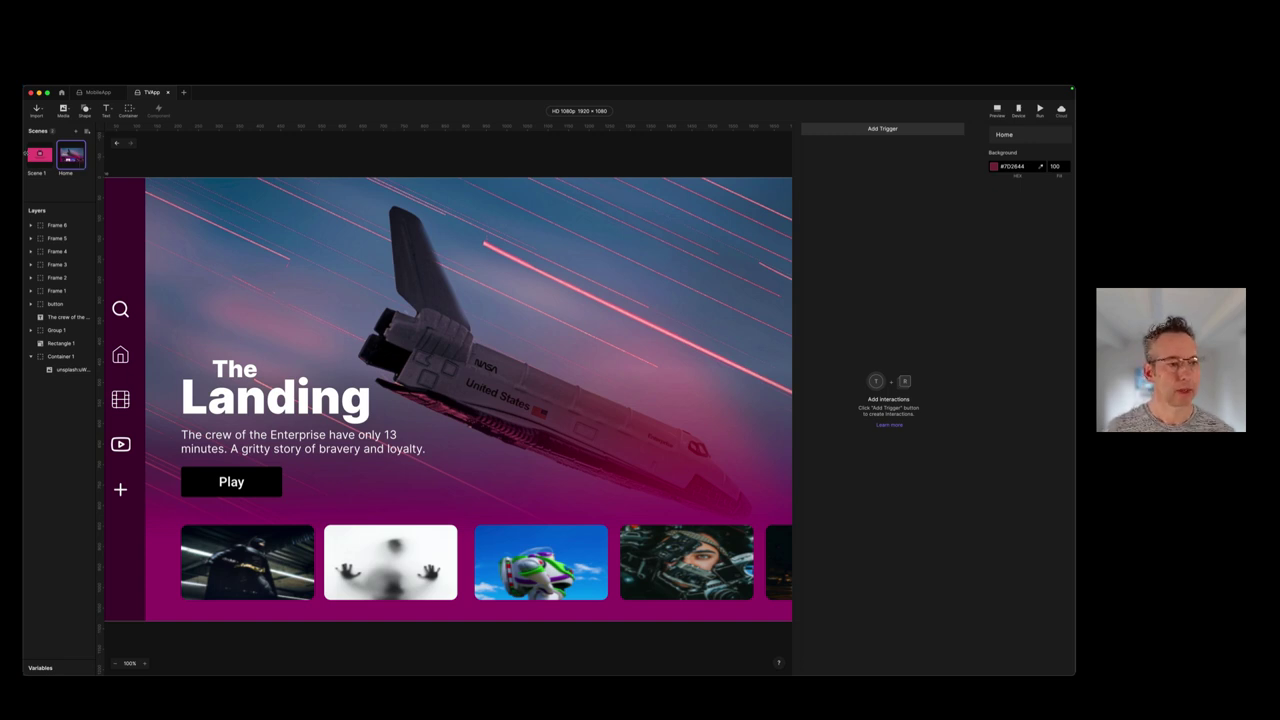
click(48, 157)
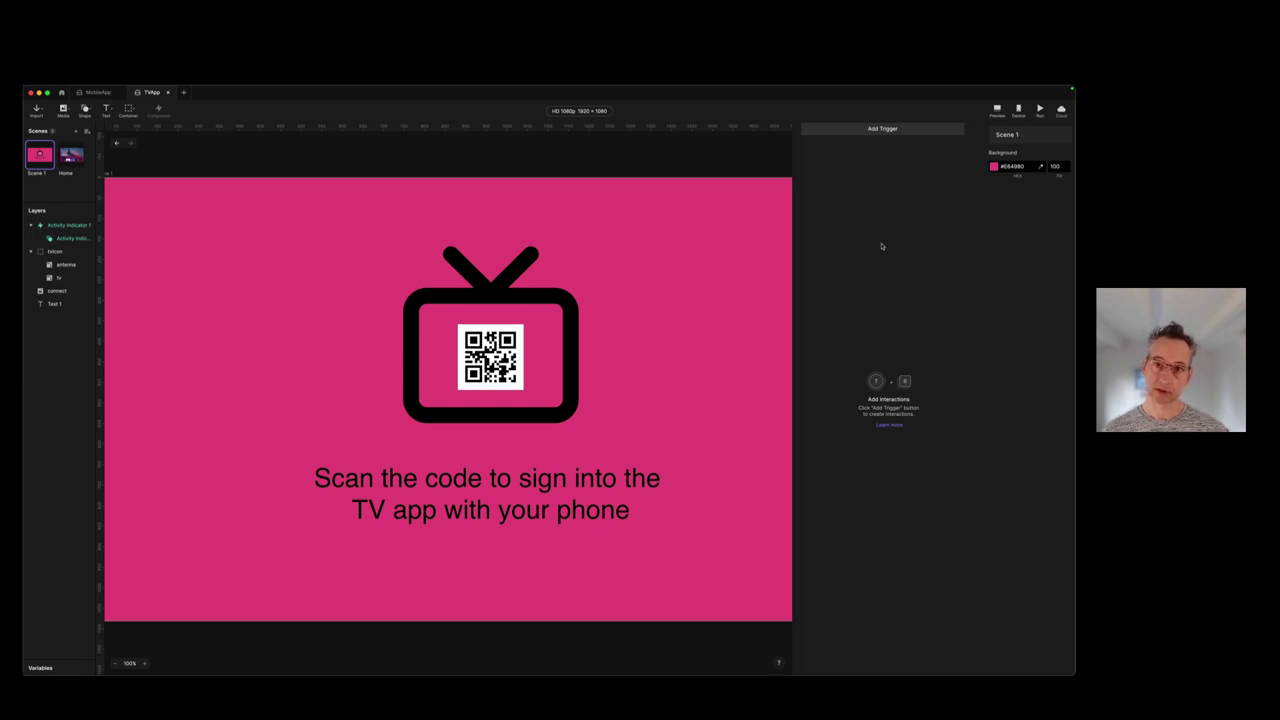
click(882, 128)
Step: Add a Receive trigger to Scene 1 listening on ProtoPie Studio for SignInTV
click(955, 254)
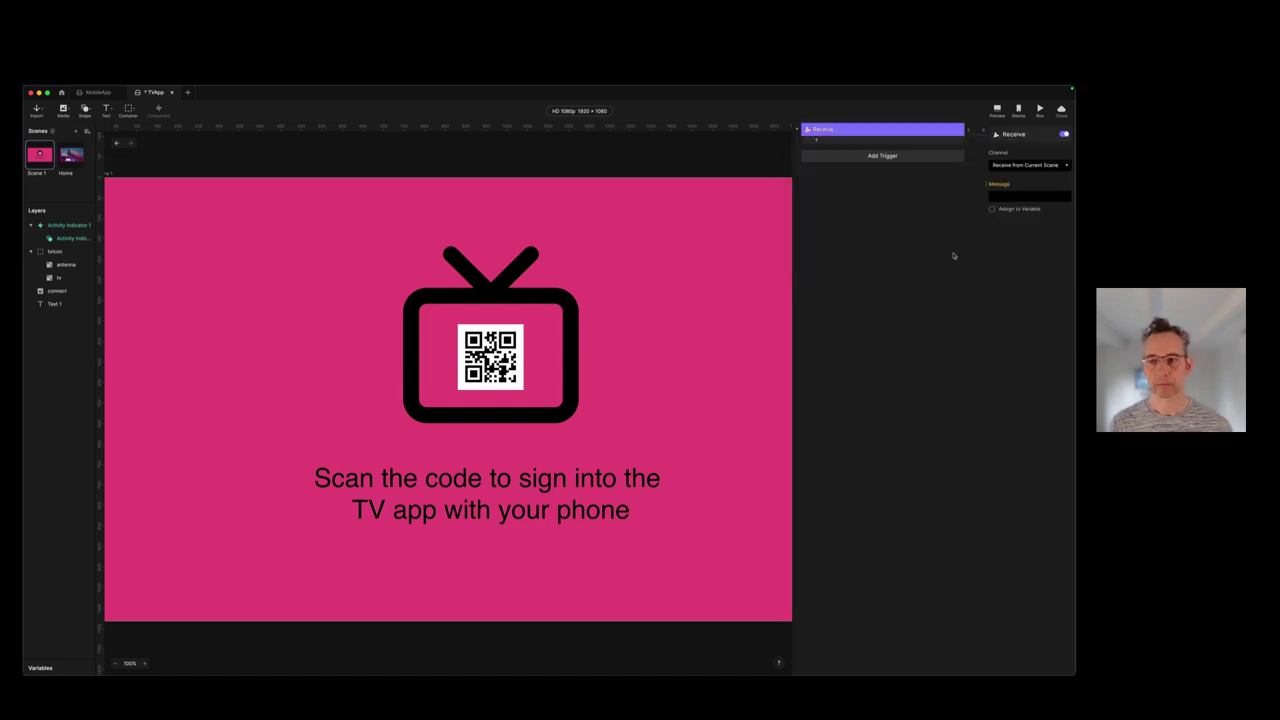
click(1027, 167)
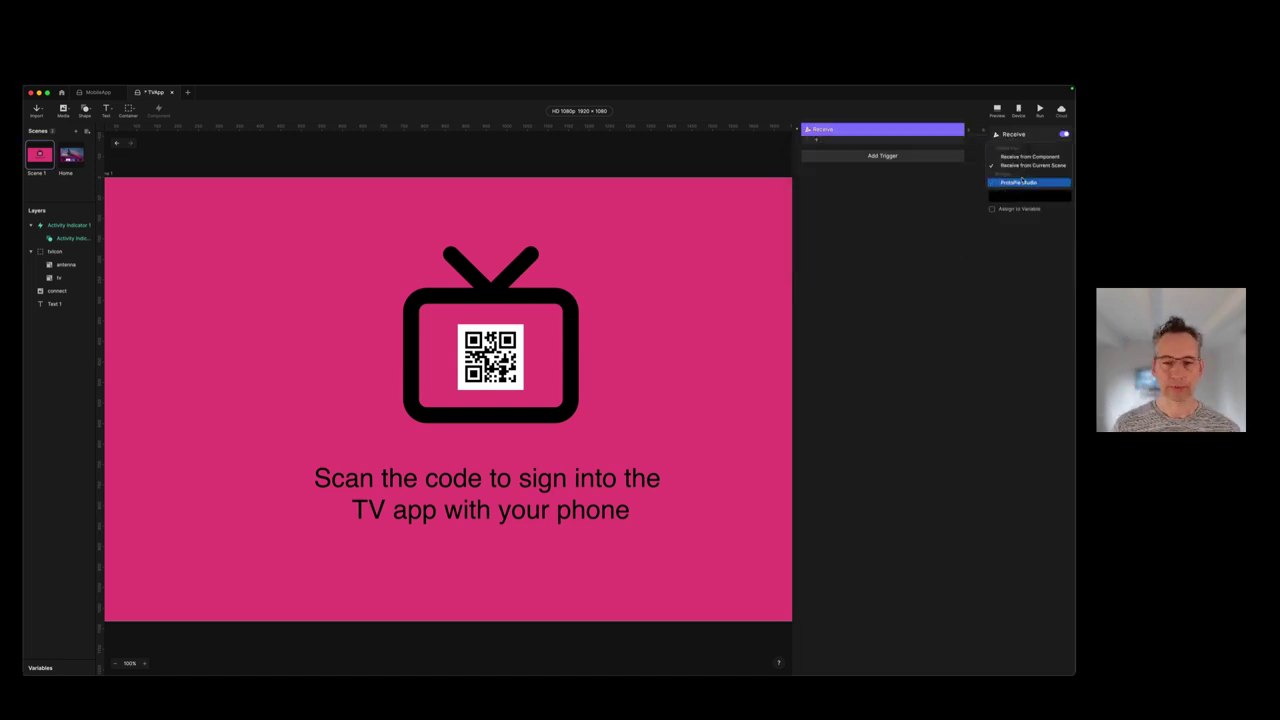
click(1021, 183)
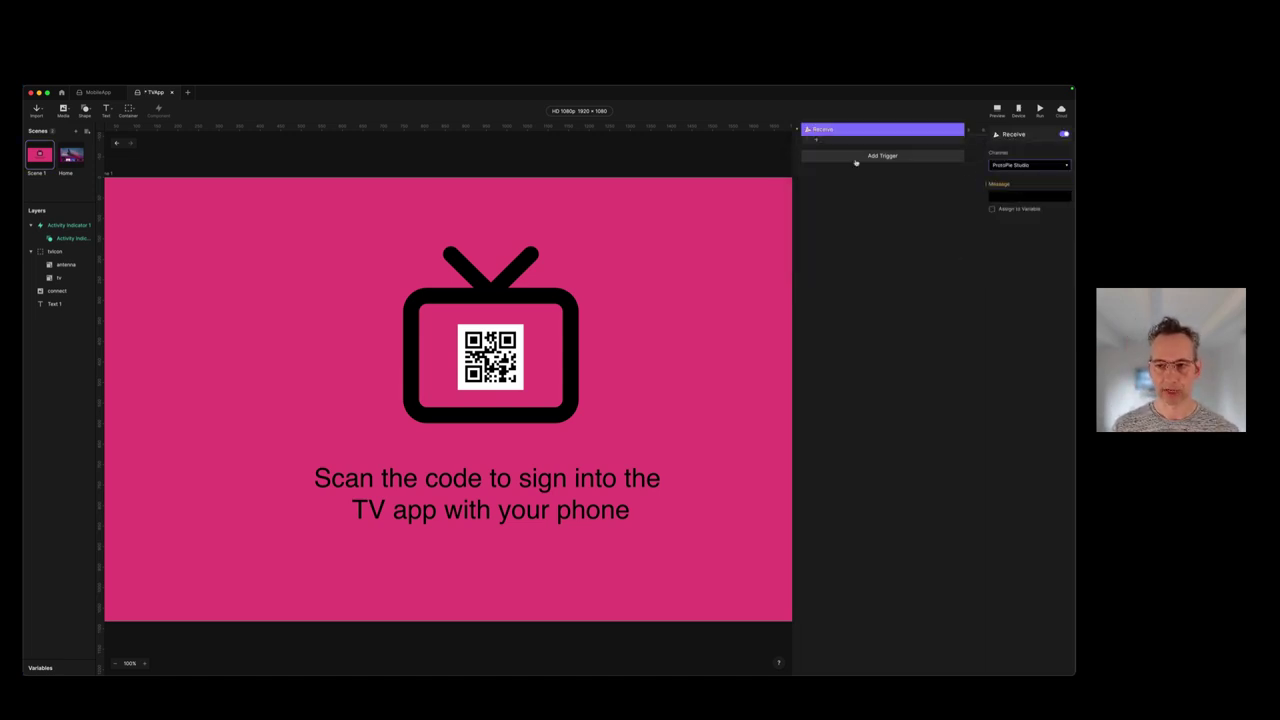
click(1010, 196)
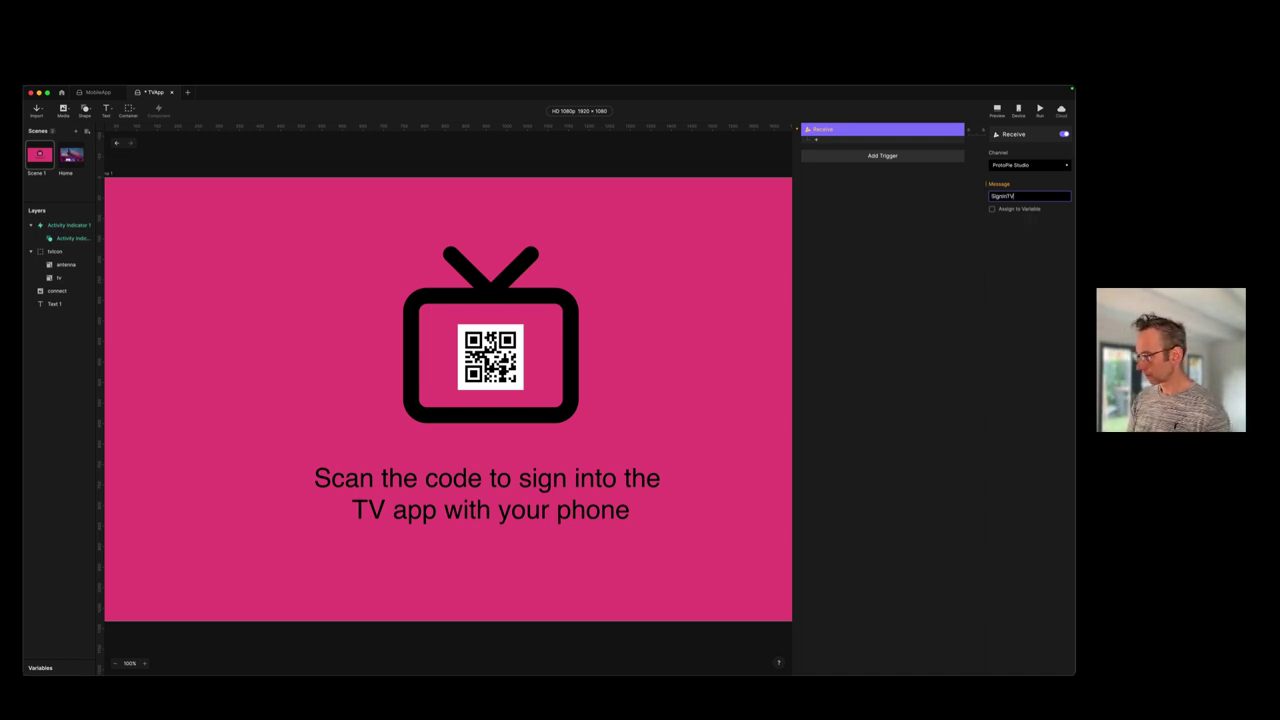
key(Return)
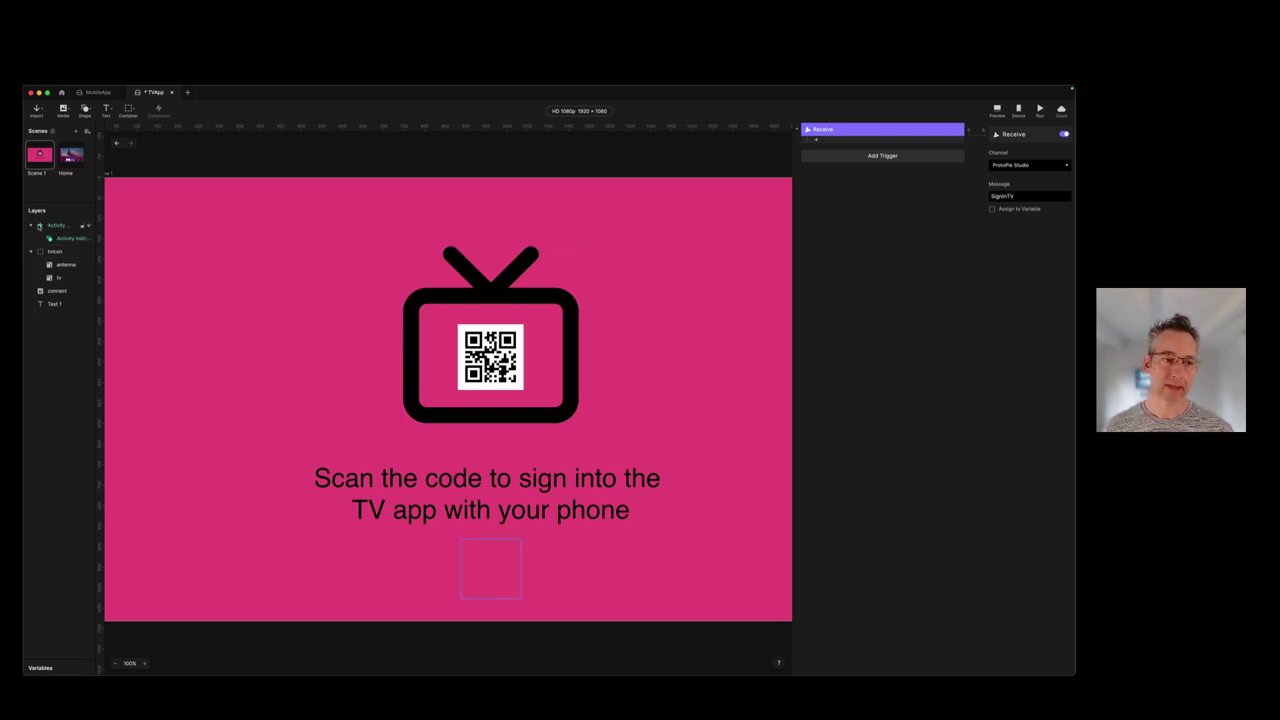
Step: Select the Activity Indicator 1 layer and widen the Layers panel to read its name
click(45, 226)
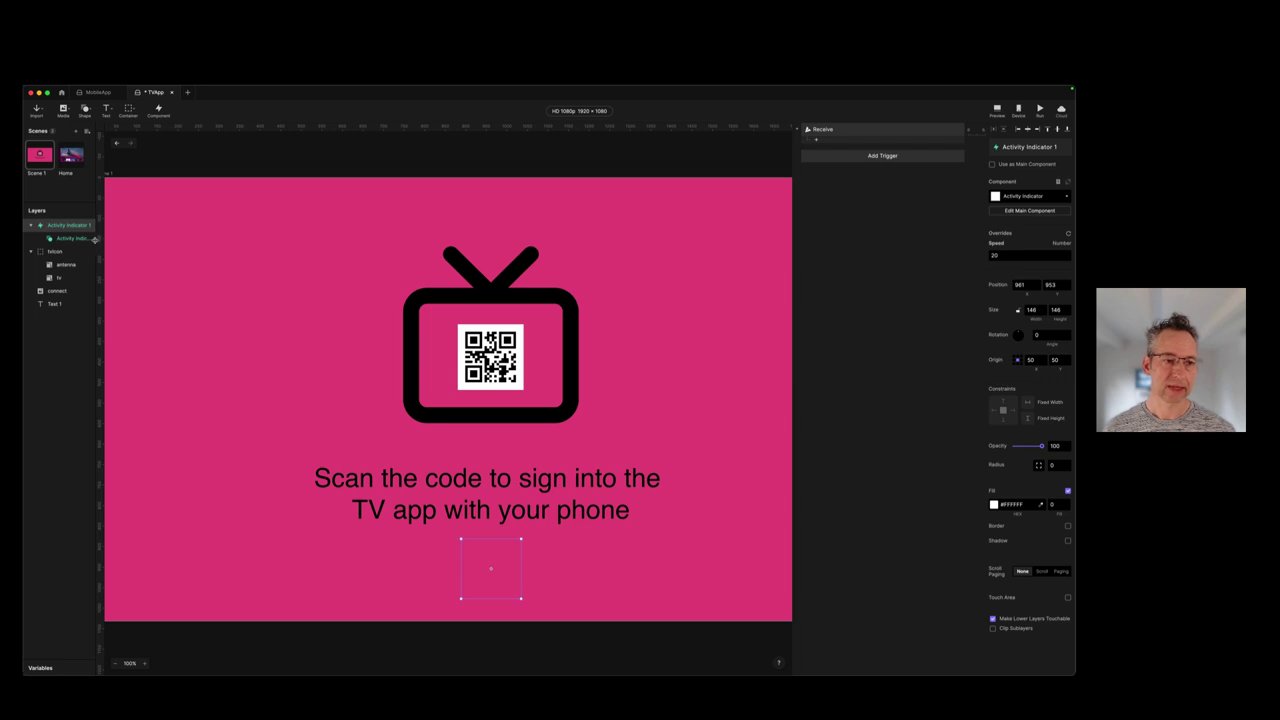
drag(95, 240, 123, 240)
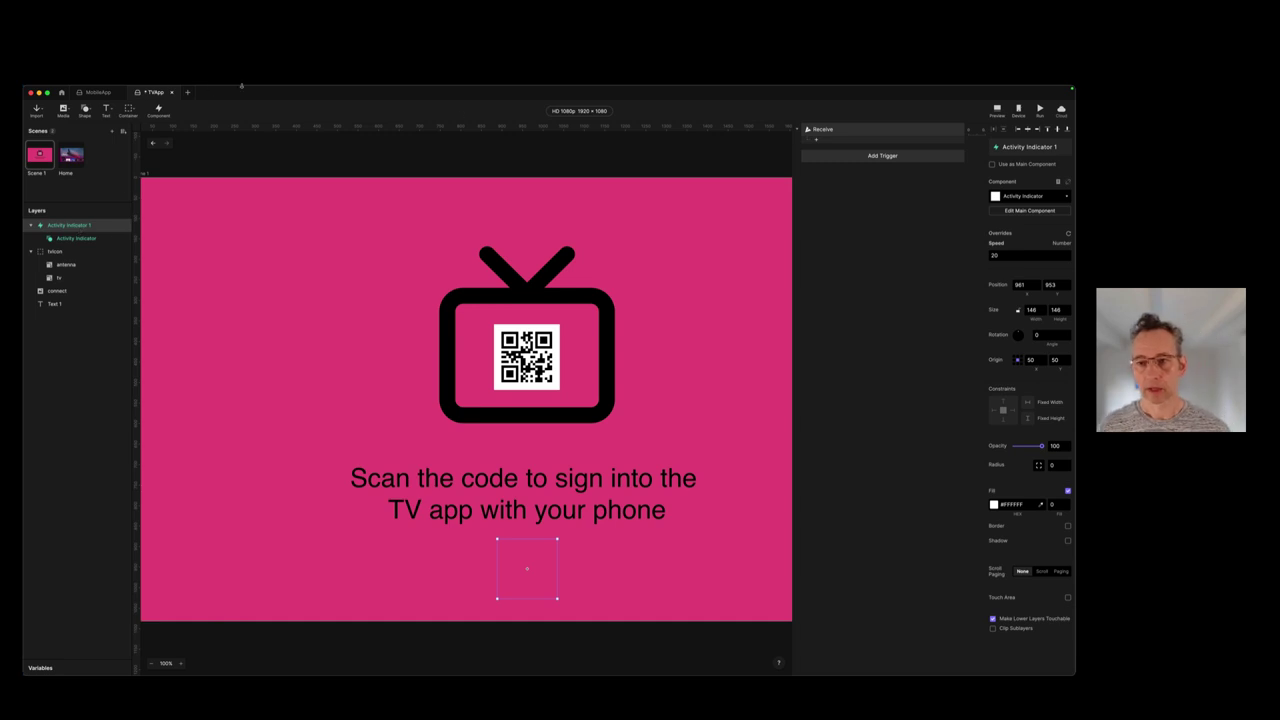
Step: Add a Send response under Receive sending StartActivity to the current scene
click(816, 141)
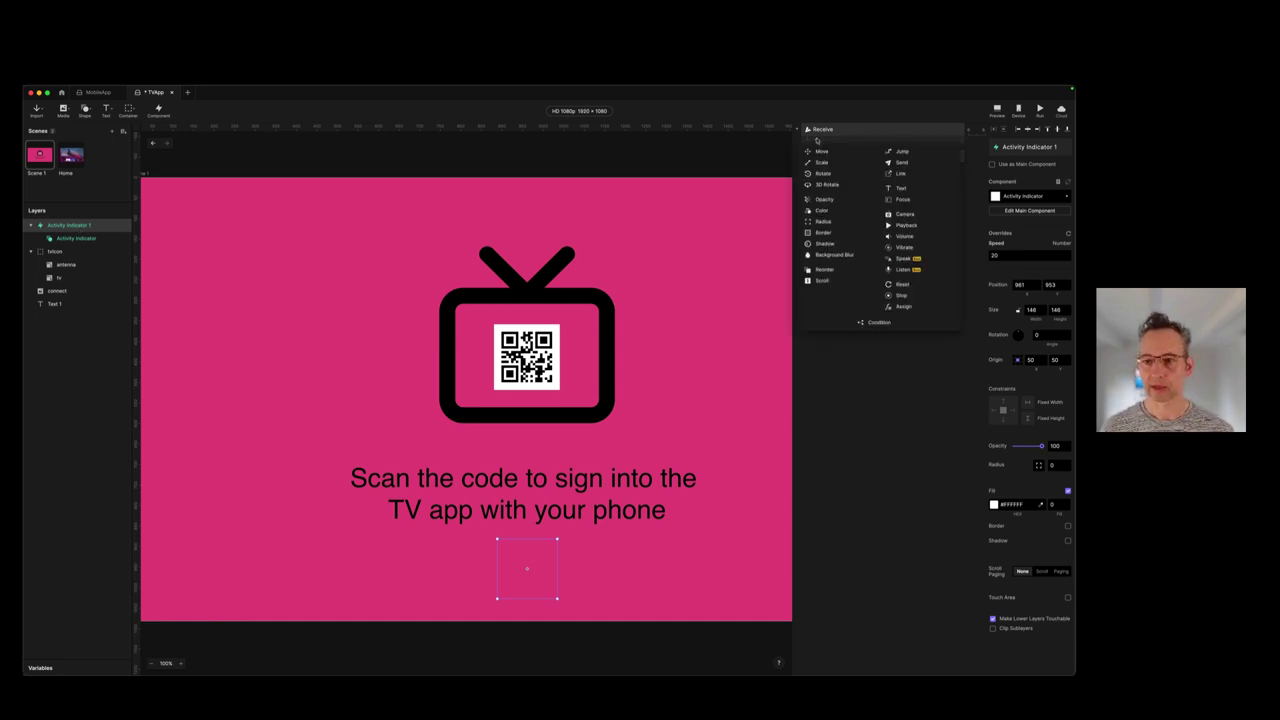
click(900, 163)
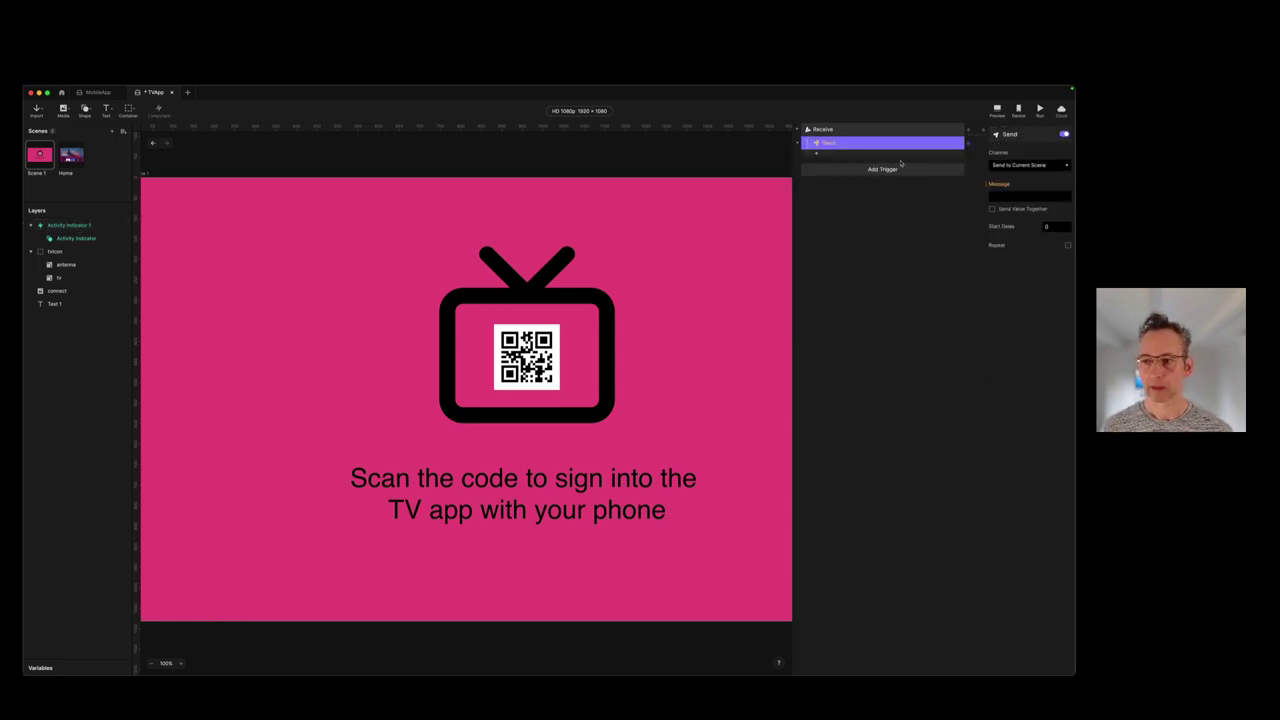
click(1000, 166)
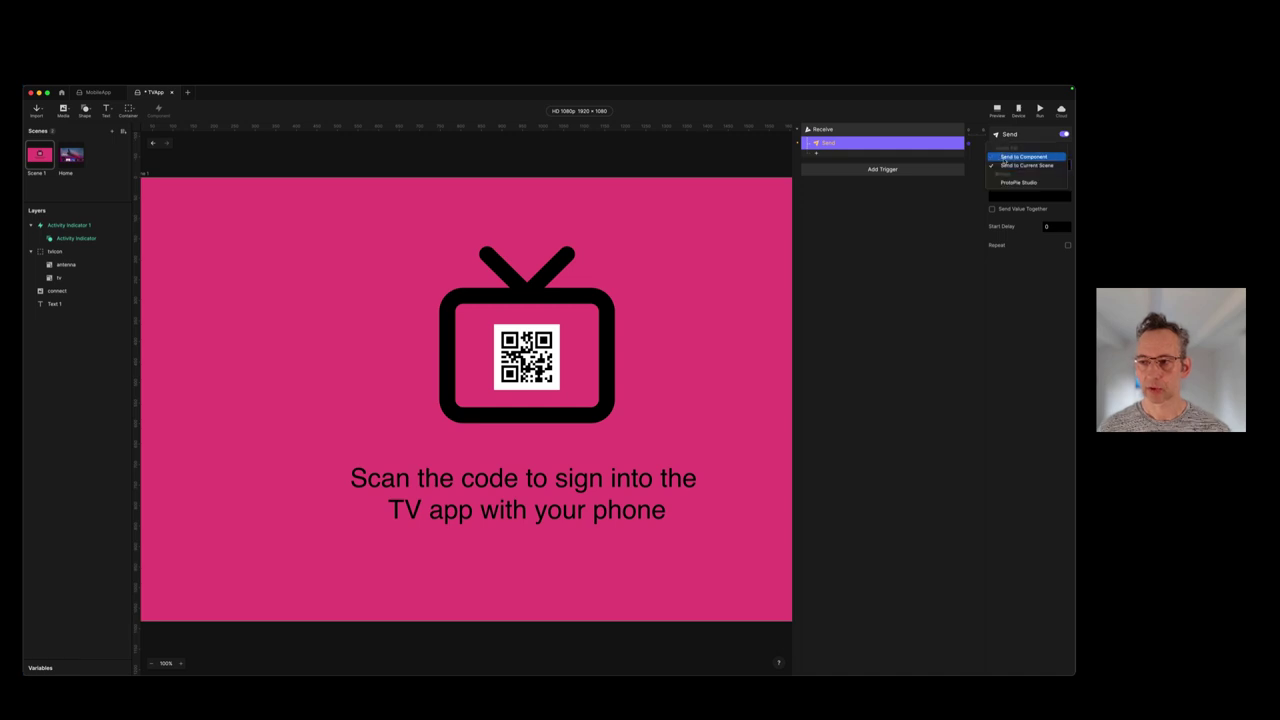
click(1003, 166)
click(996, 196)
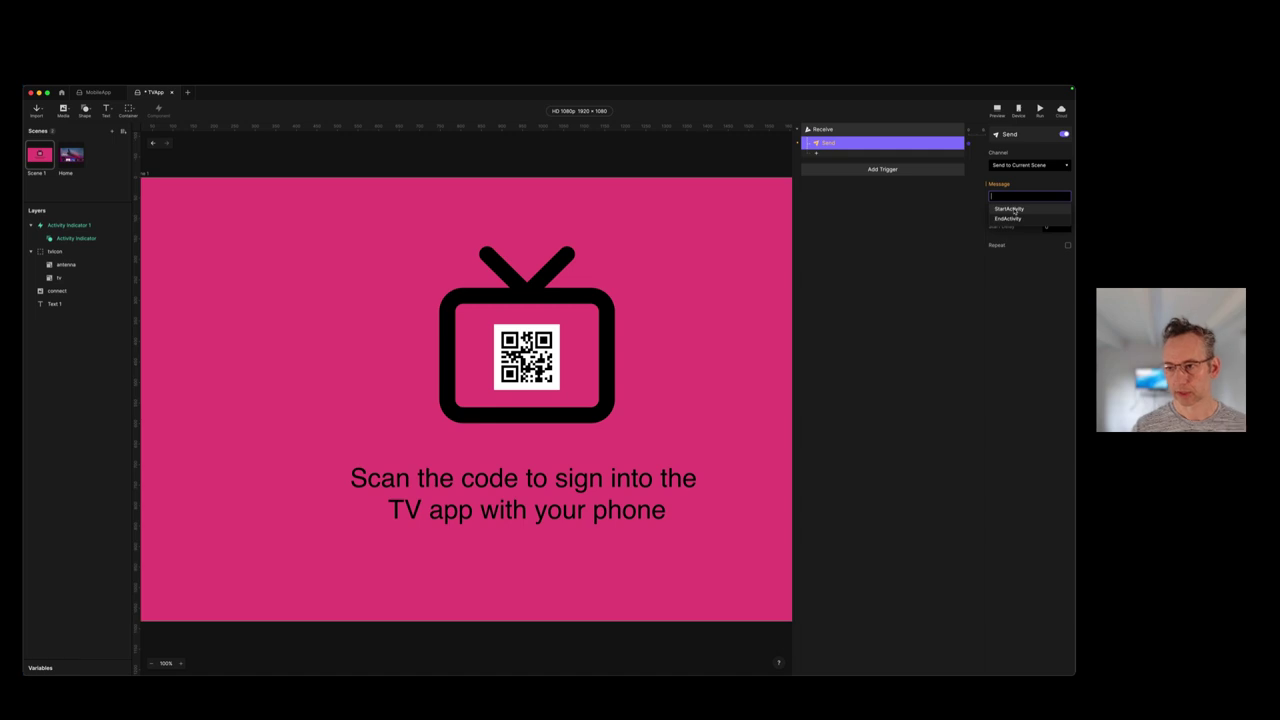
click(1014, 210)
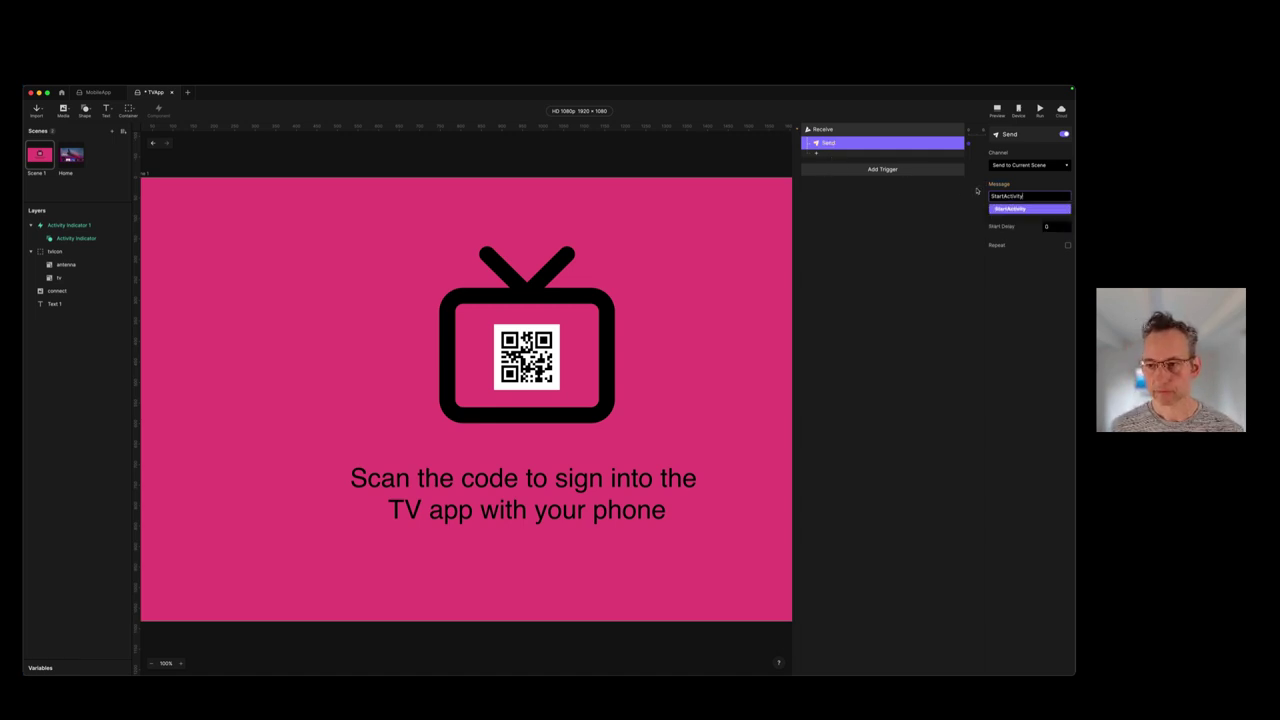
Step: Duplicate that Send response as EndActivity with a start delay of 3
click(833, 144)
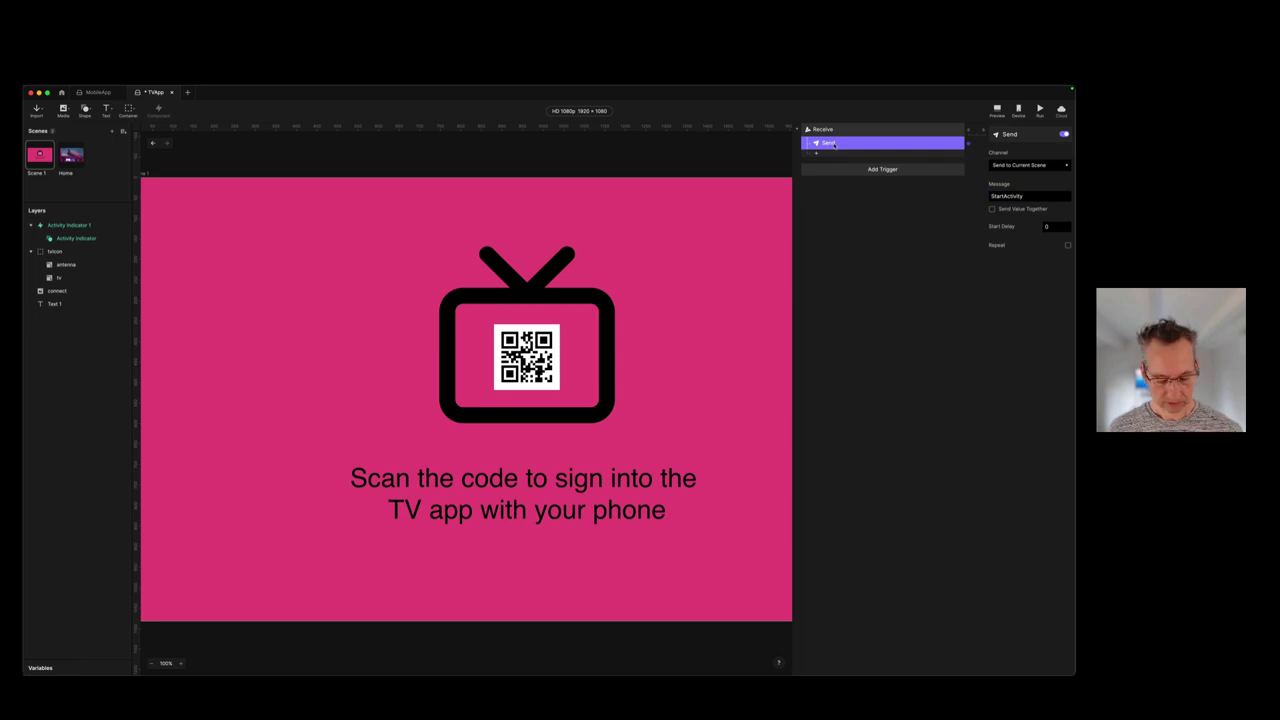
key(super+d)
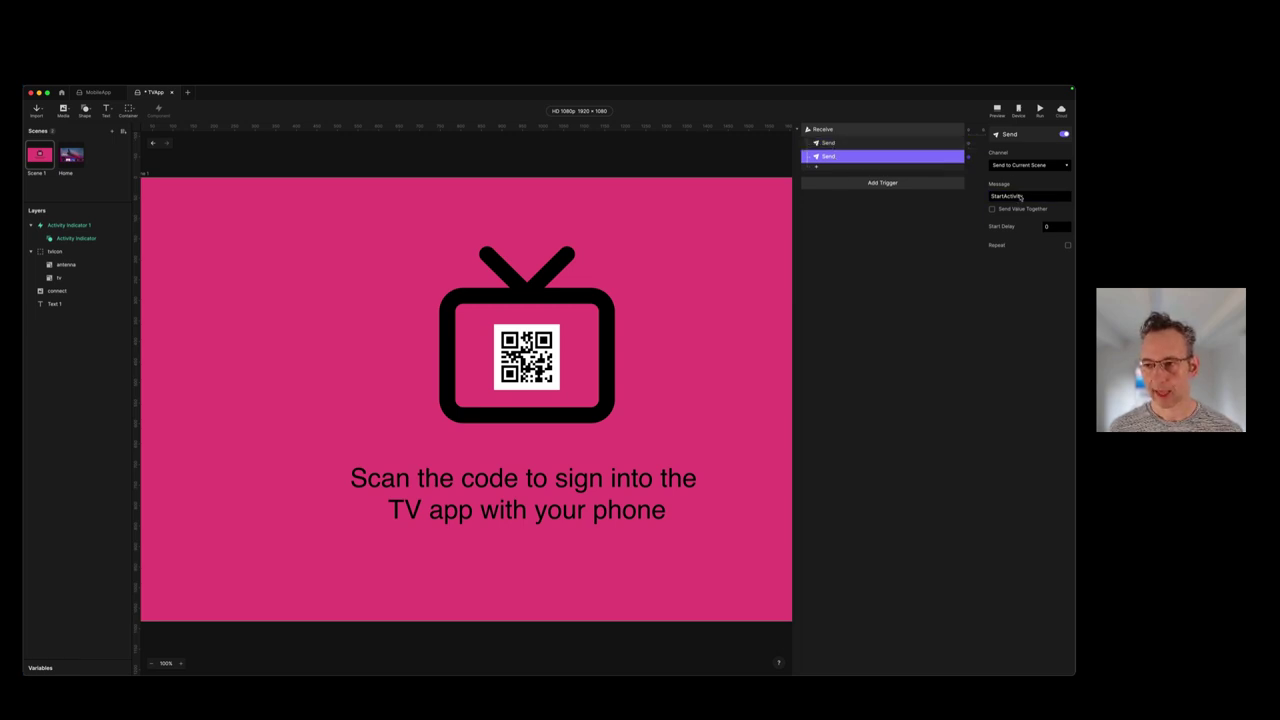
click(1012, 197)
click(1013, 219)
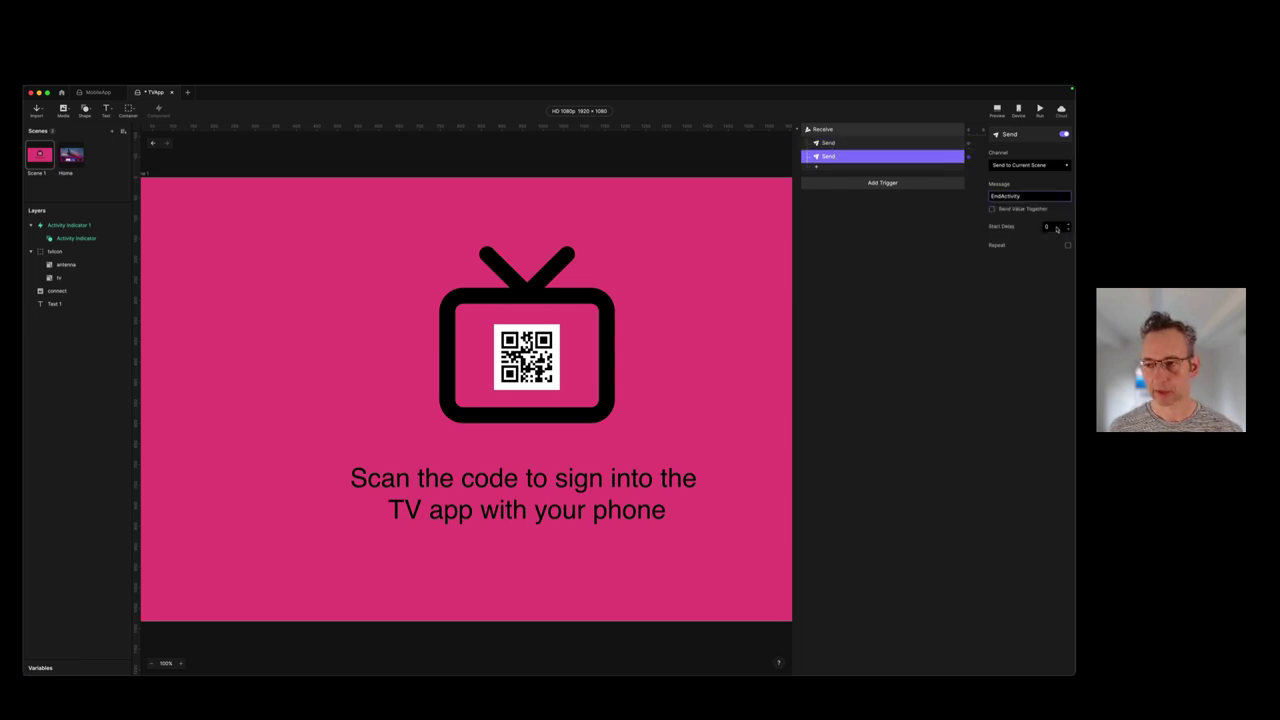
text(3)
key(Return)
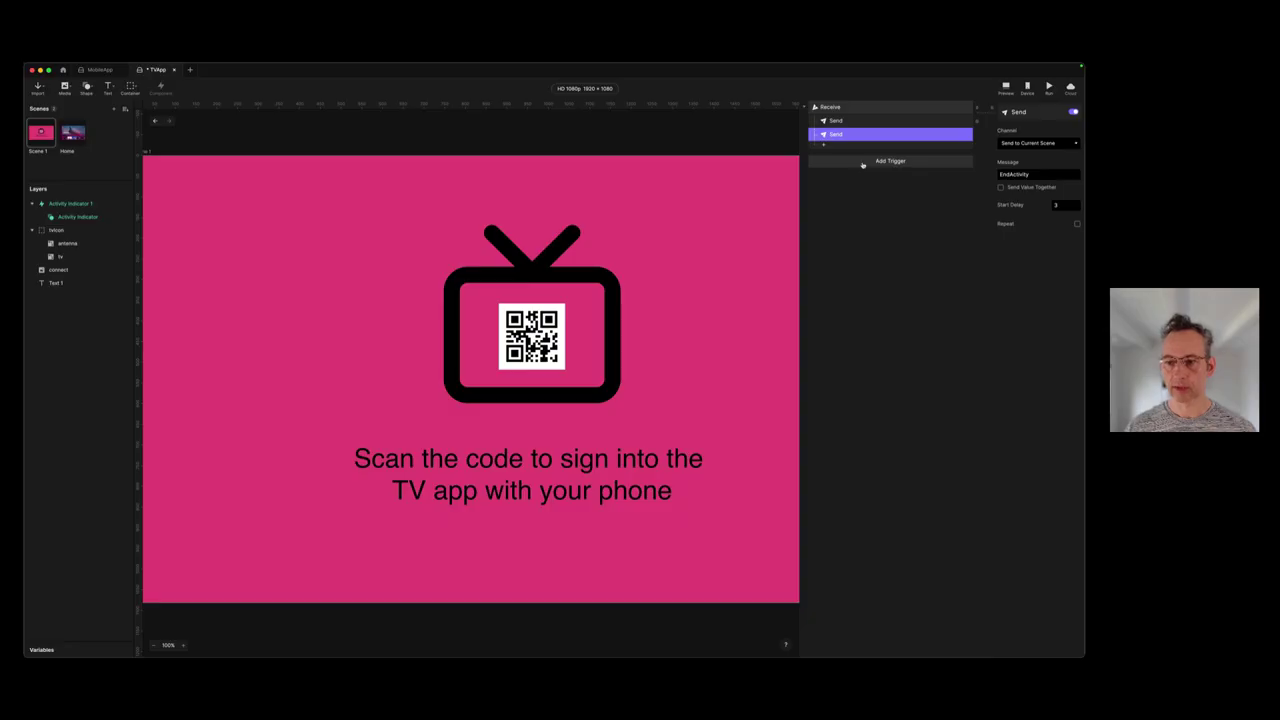
Step: Open the Add Trigger menu in the TVApp Interaction panel
click(862, 163)
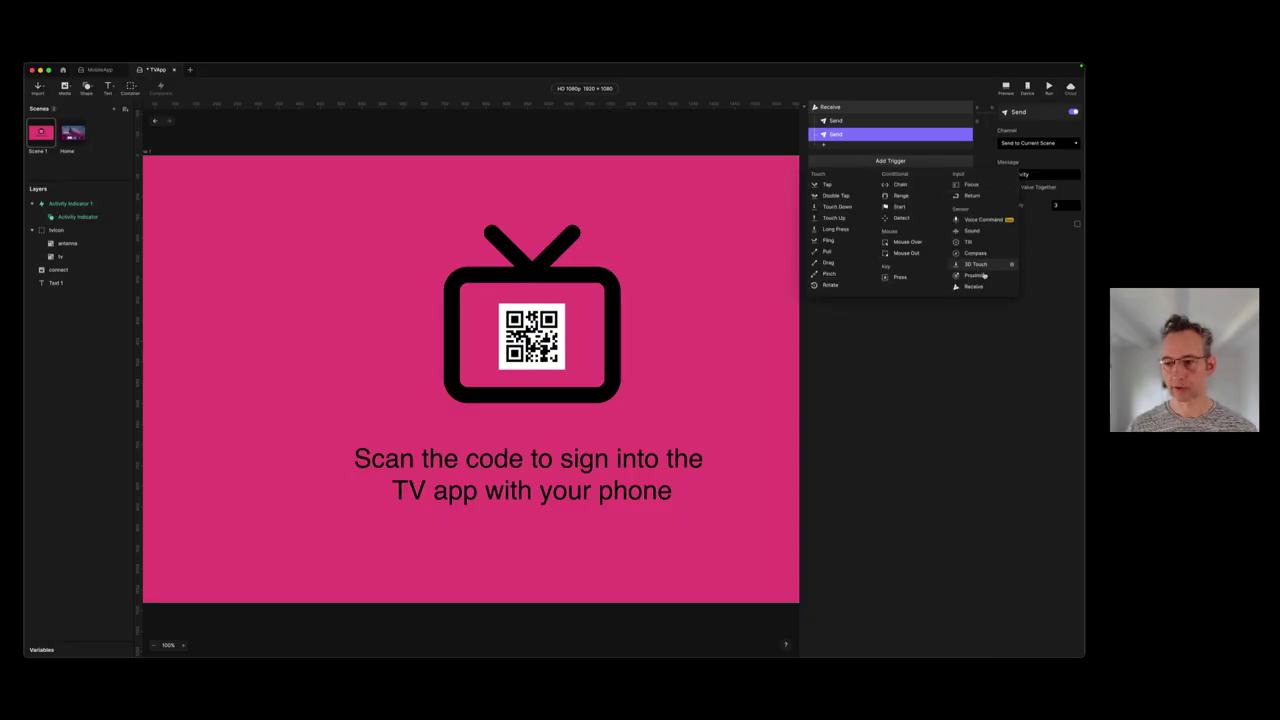
Step: Add a second Receive trigger listening for the EndActivity message
click(983, 286)
click(1025, 175)
text(EndActivity)
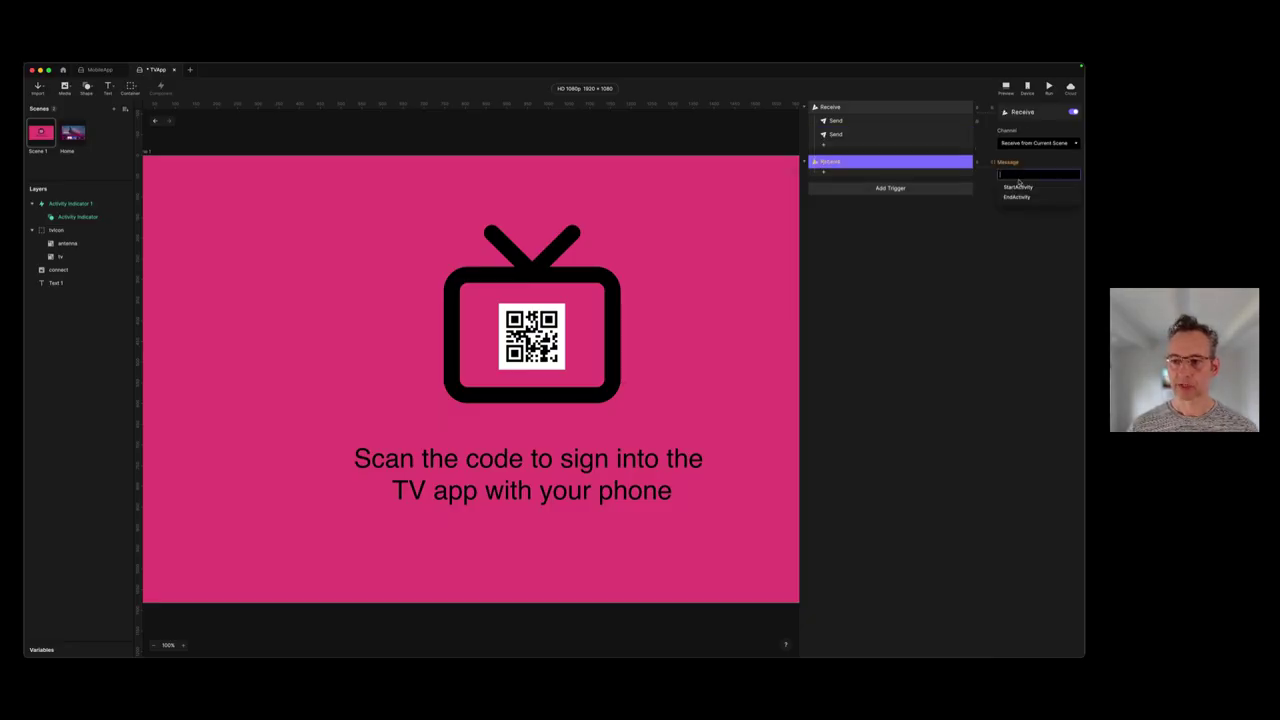
Step: Give it a Send response sending SignedIn over the ProtoPie Studio channel
click(825, 173)
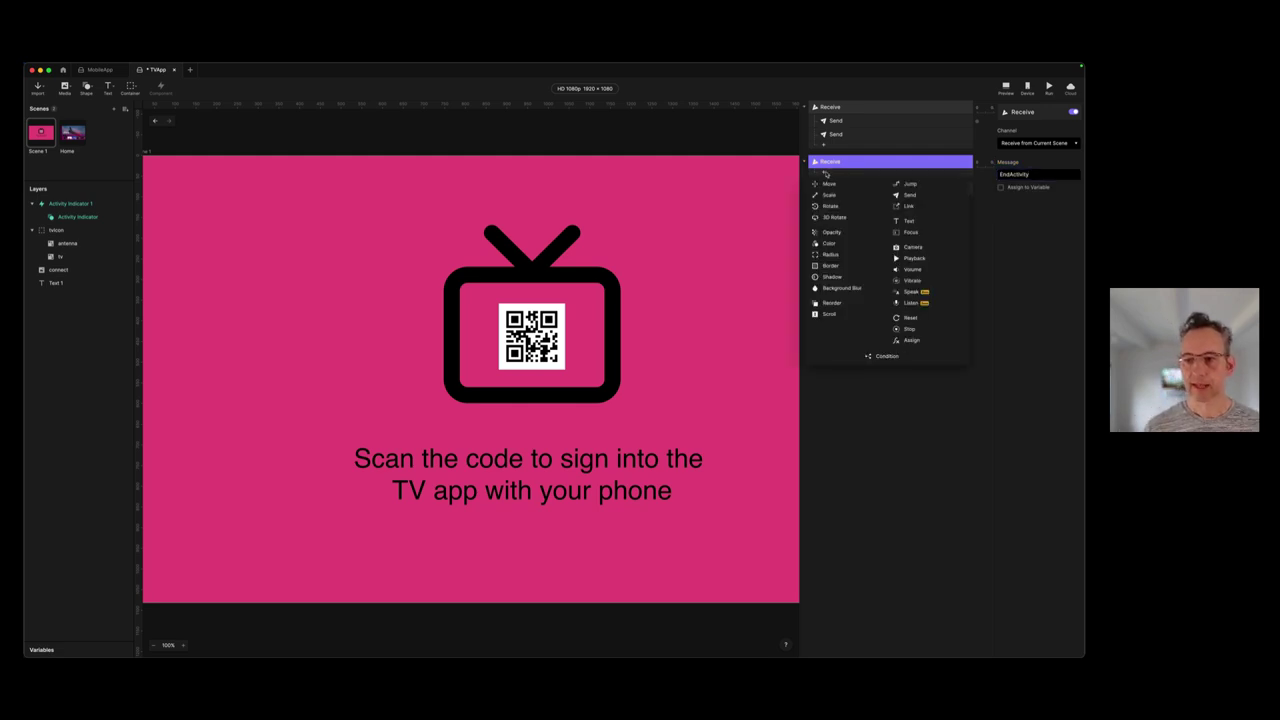
click(907, 196)
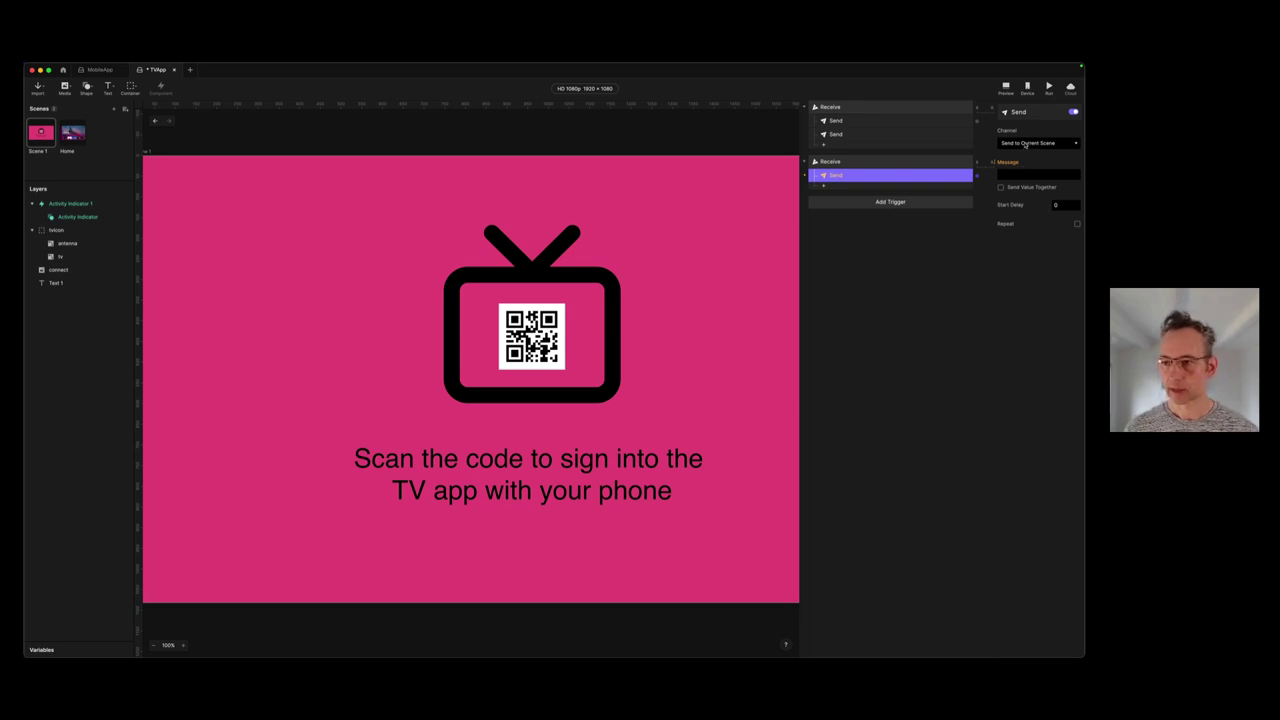
click(1027, 145)
click(1022, 161)
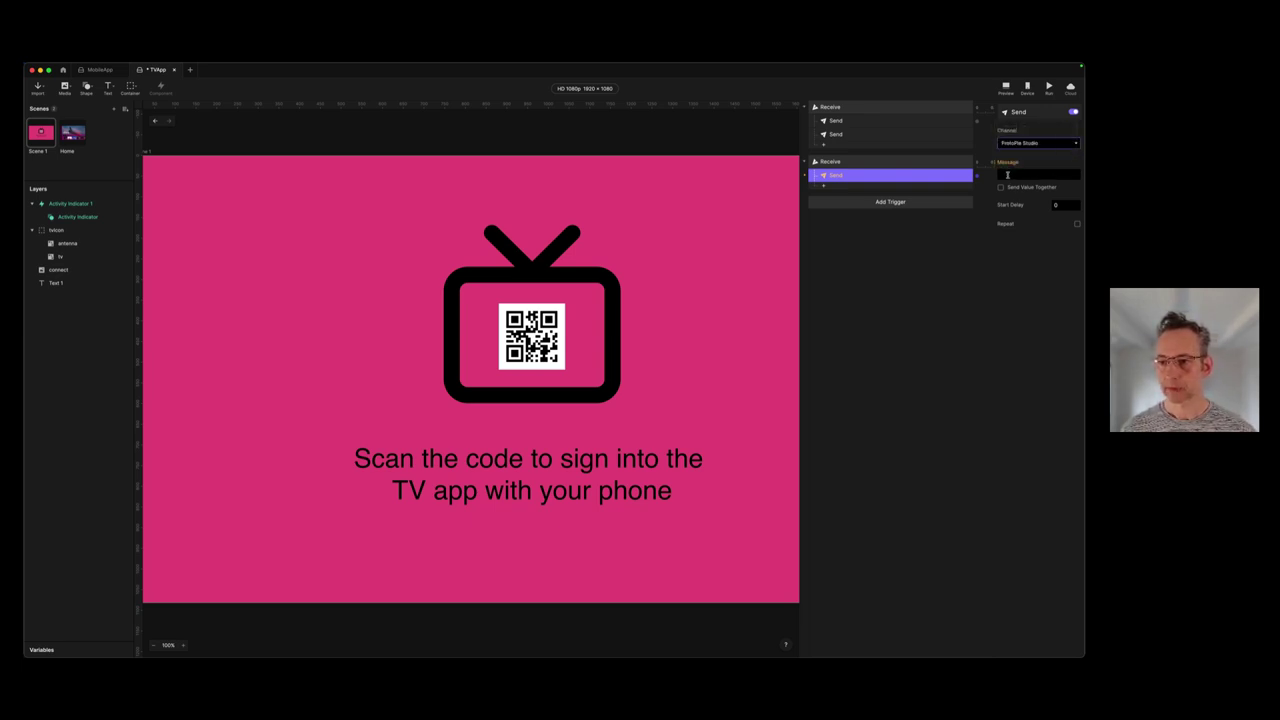
click(1007, 176)
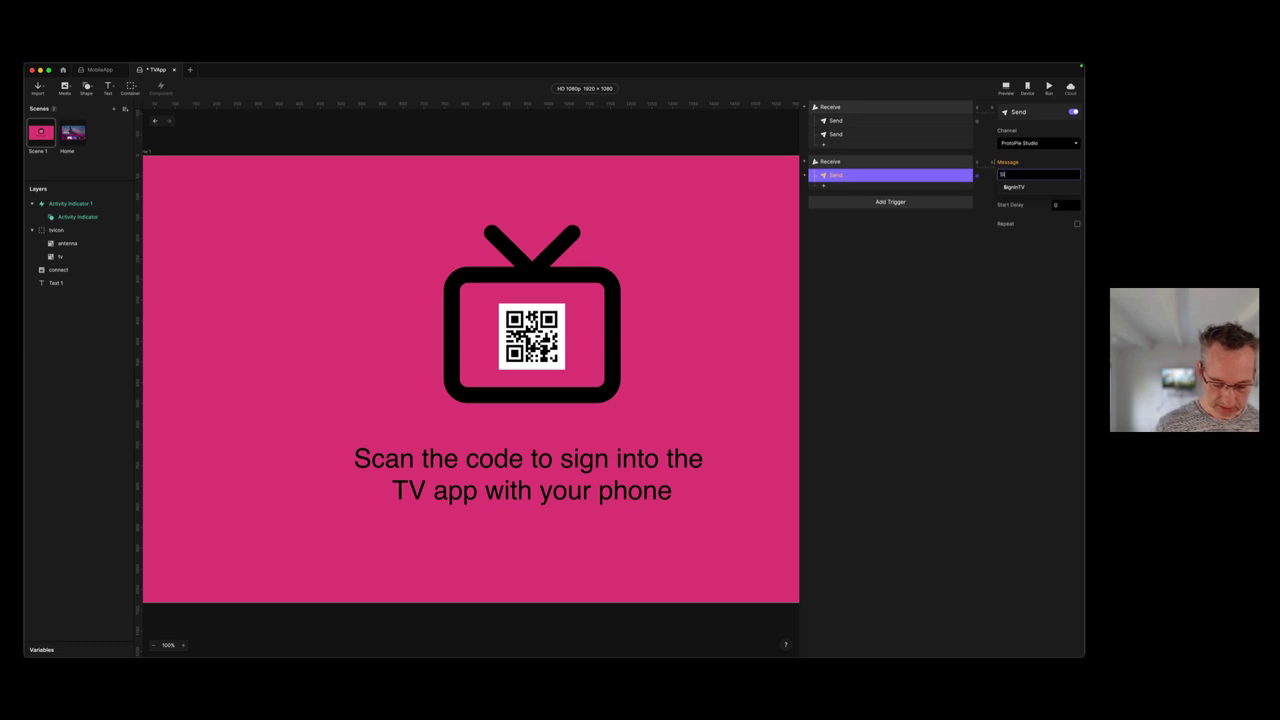
text(SignedIn)
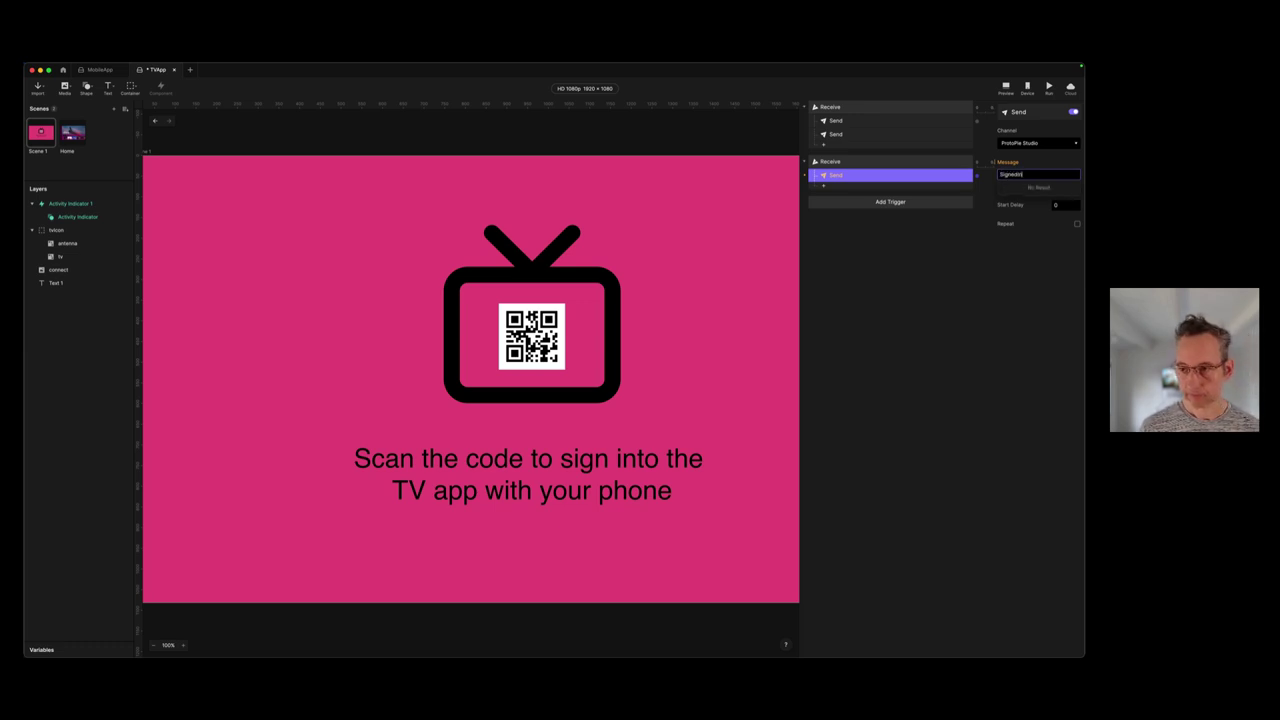
key(Return)
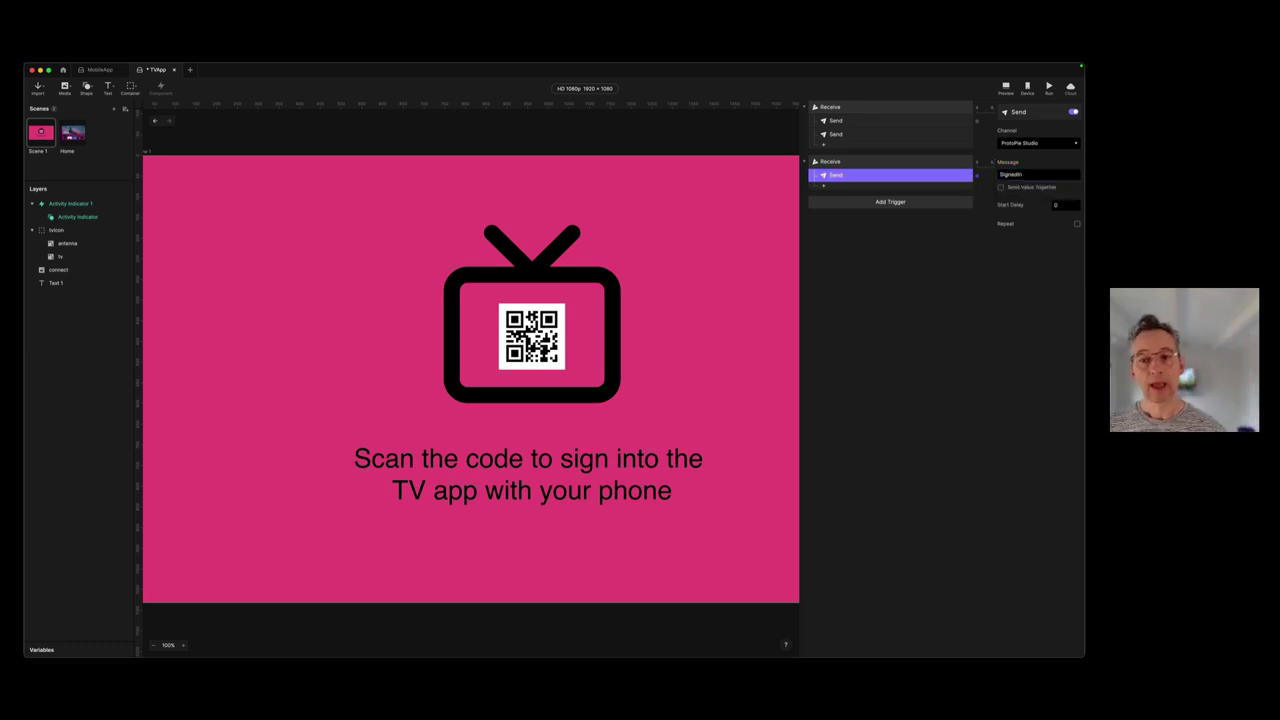
Step: After the Send response, add a Jump to the Home scene with a Slide In (Right to Left) transition
click(824, 187)
click(910, 198)
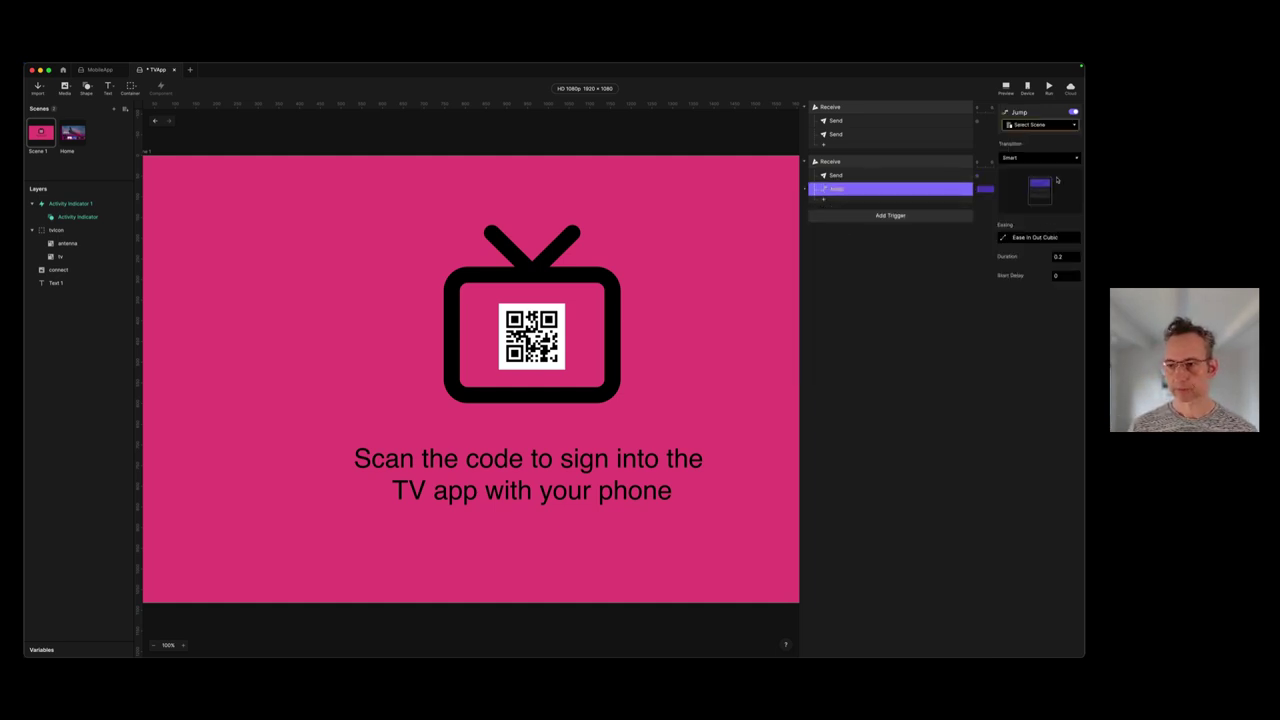
click(1025, 125)
click(1022, 180)
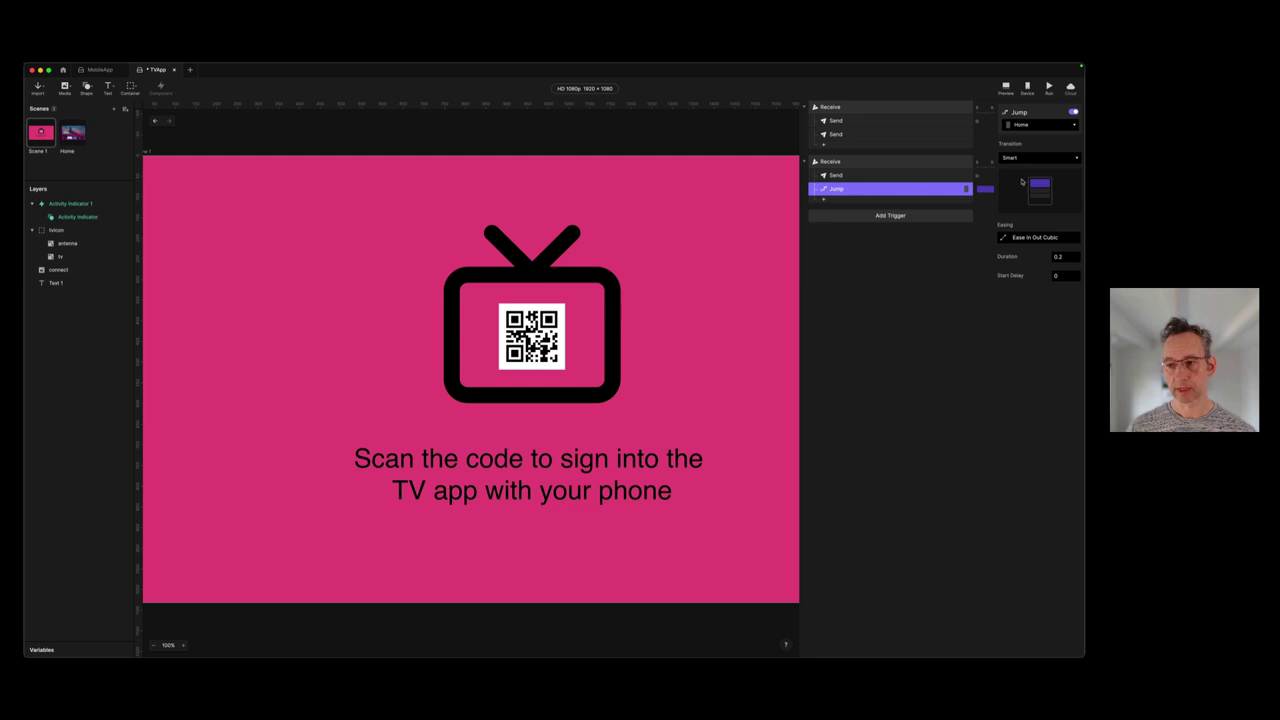
click(1021, 159)
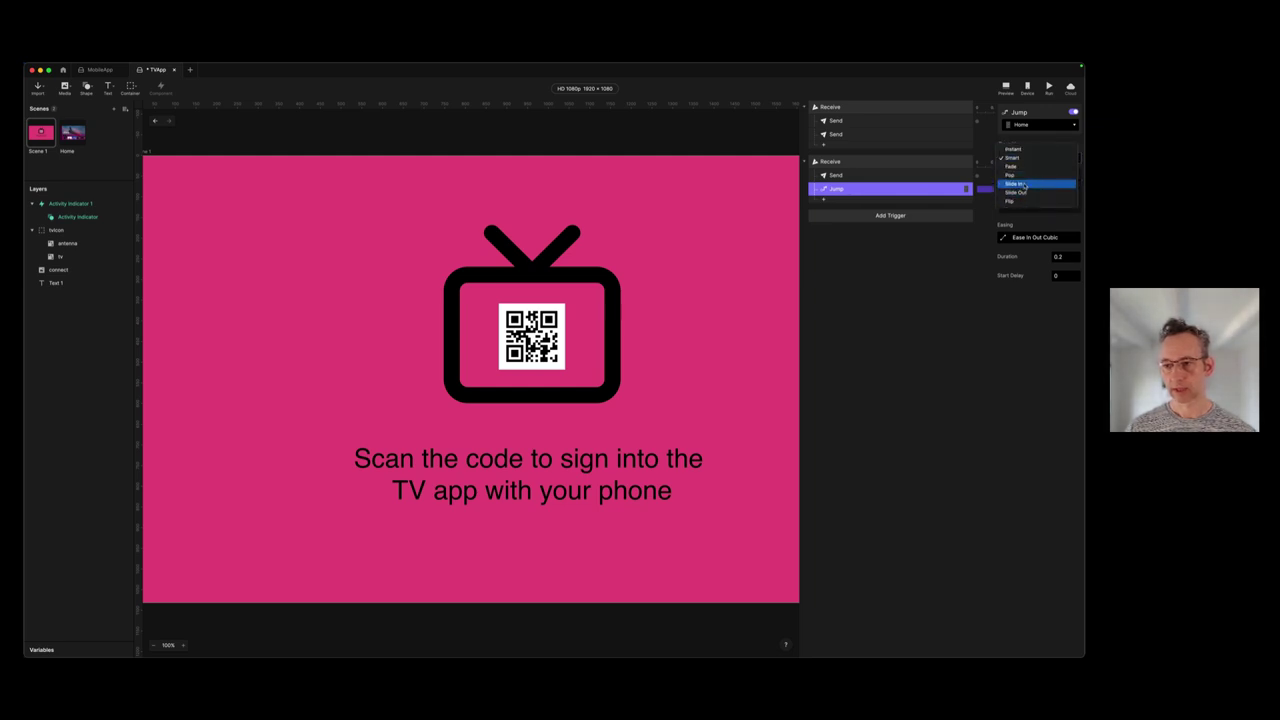
click(1023, 185)
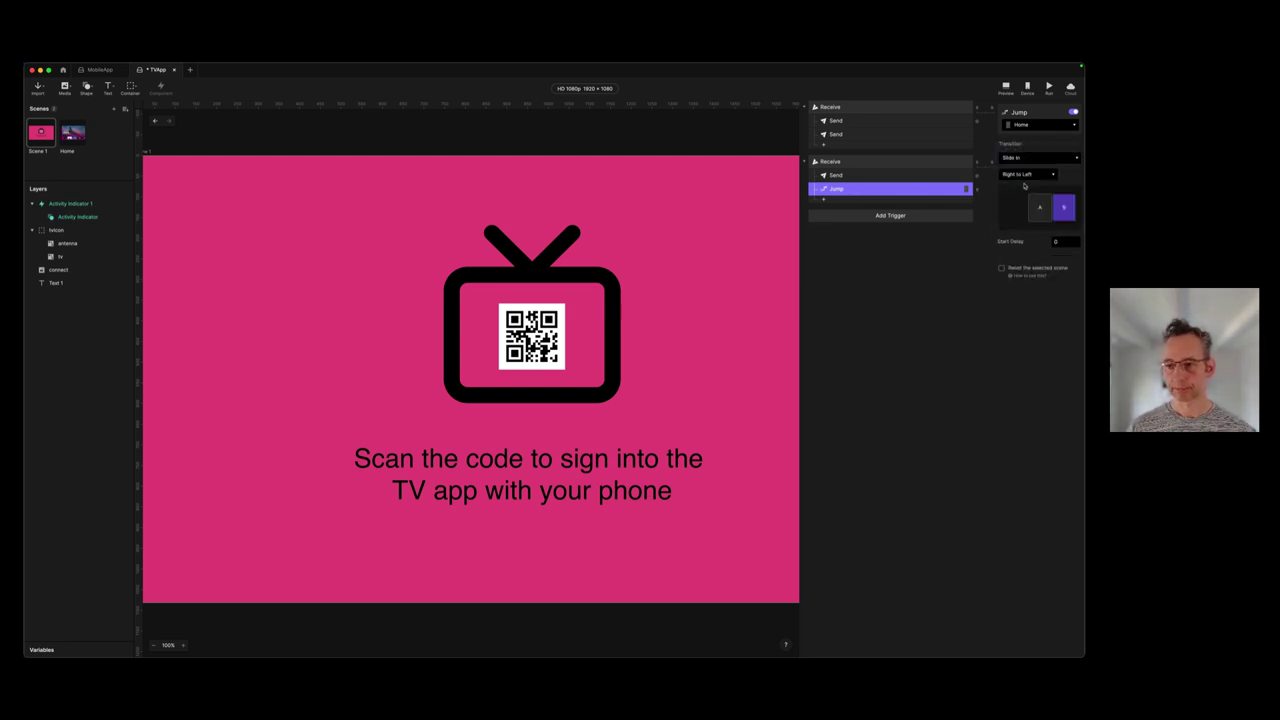
click(866, 267)
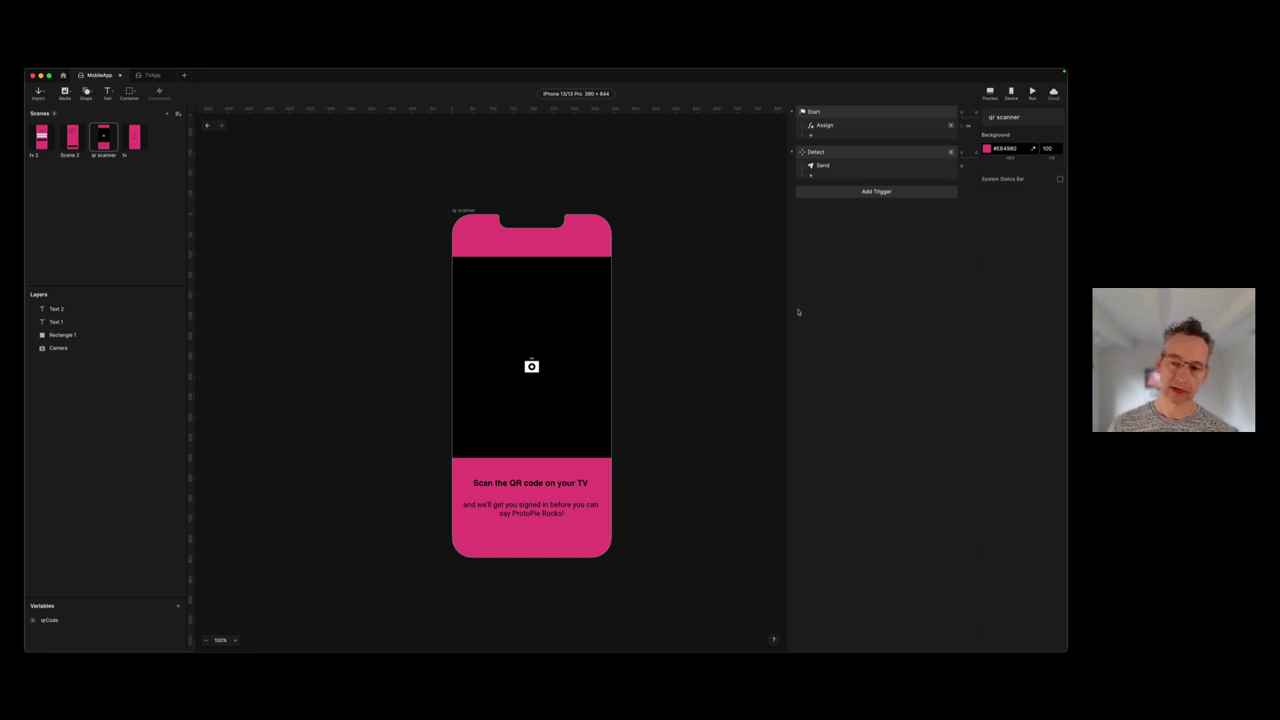
Step: Add a Receive trigger on the ProtoPie Studio channel listening for the message 'SignedIn'
click(848, 191)
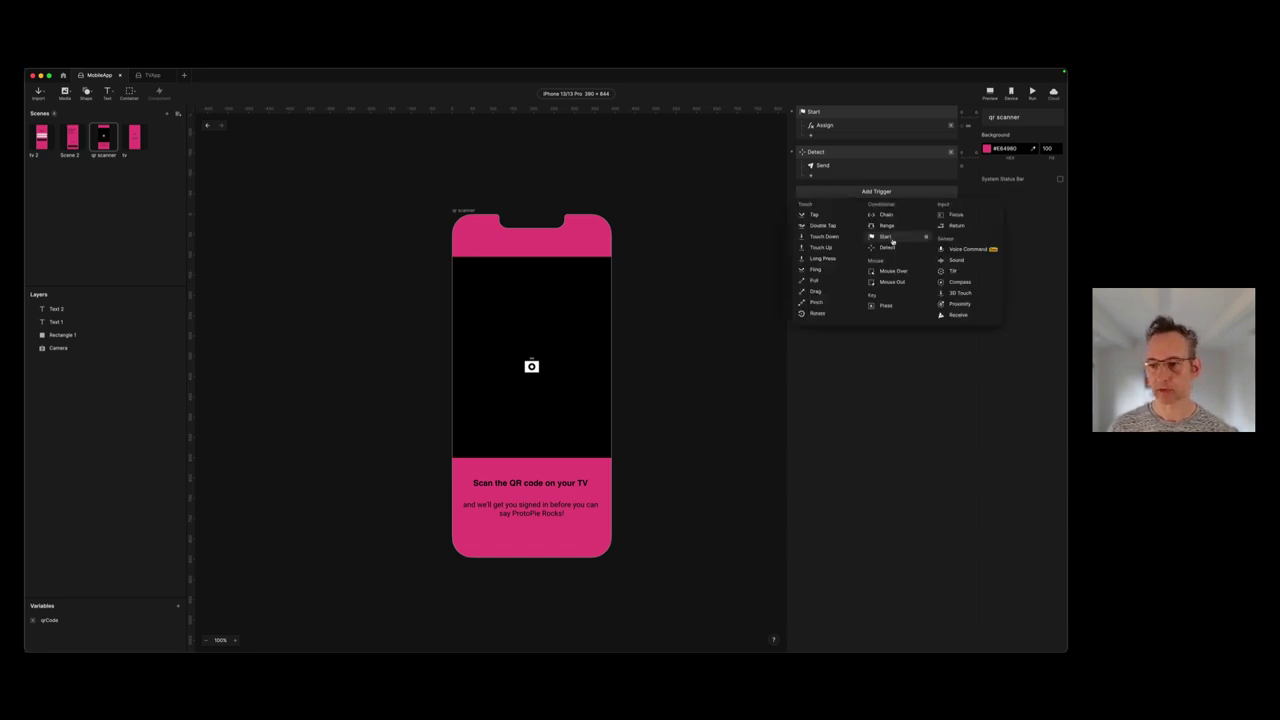
click(952, 314)
click(1004, 150)
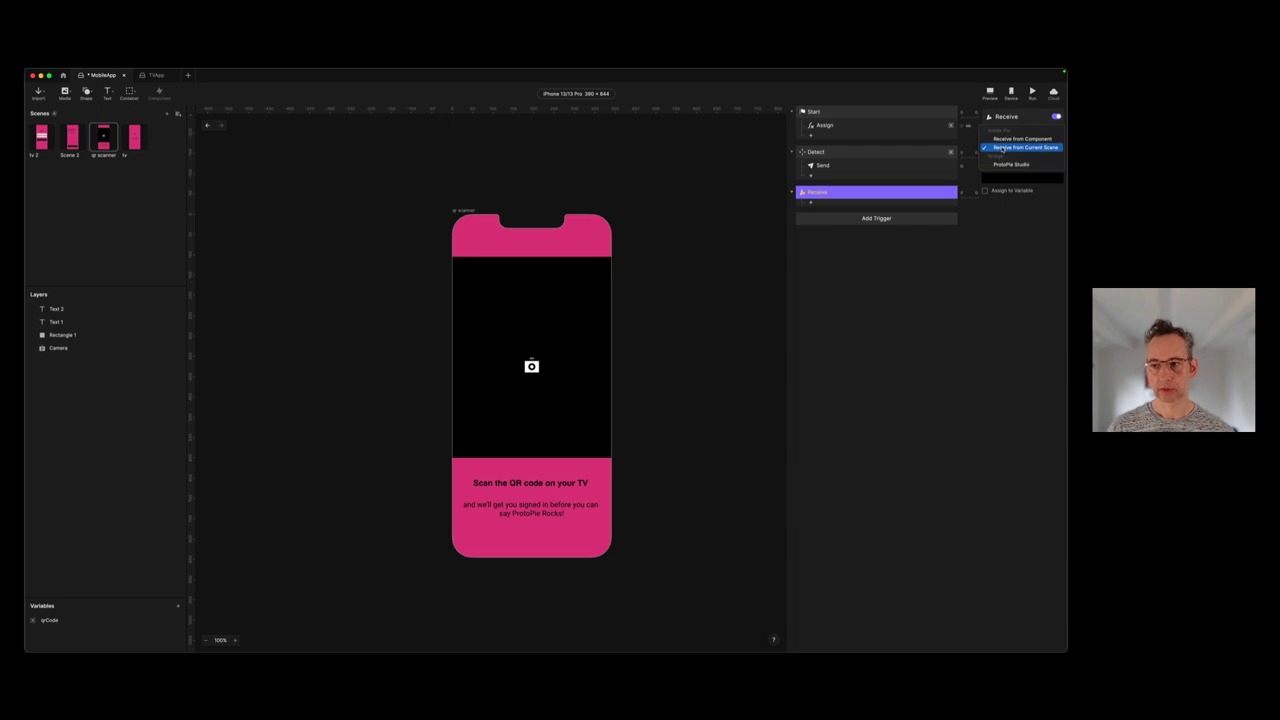
click(1002, 166)
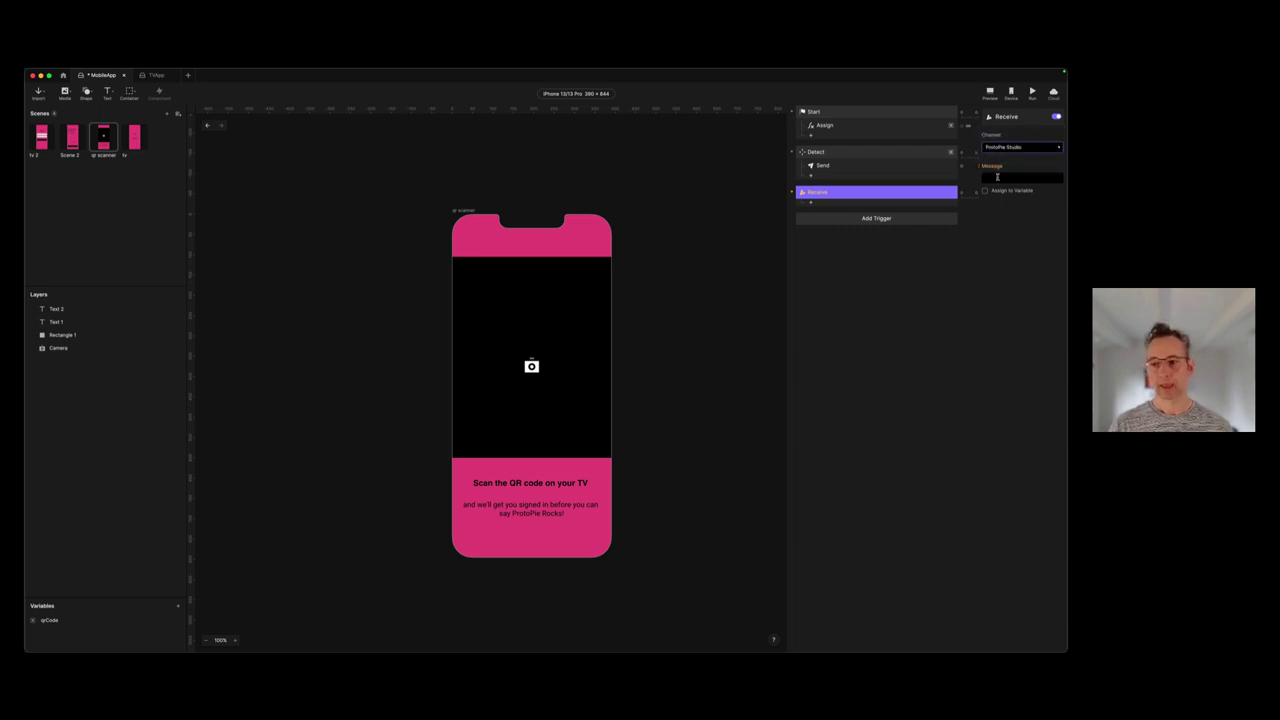
click(998, 179)
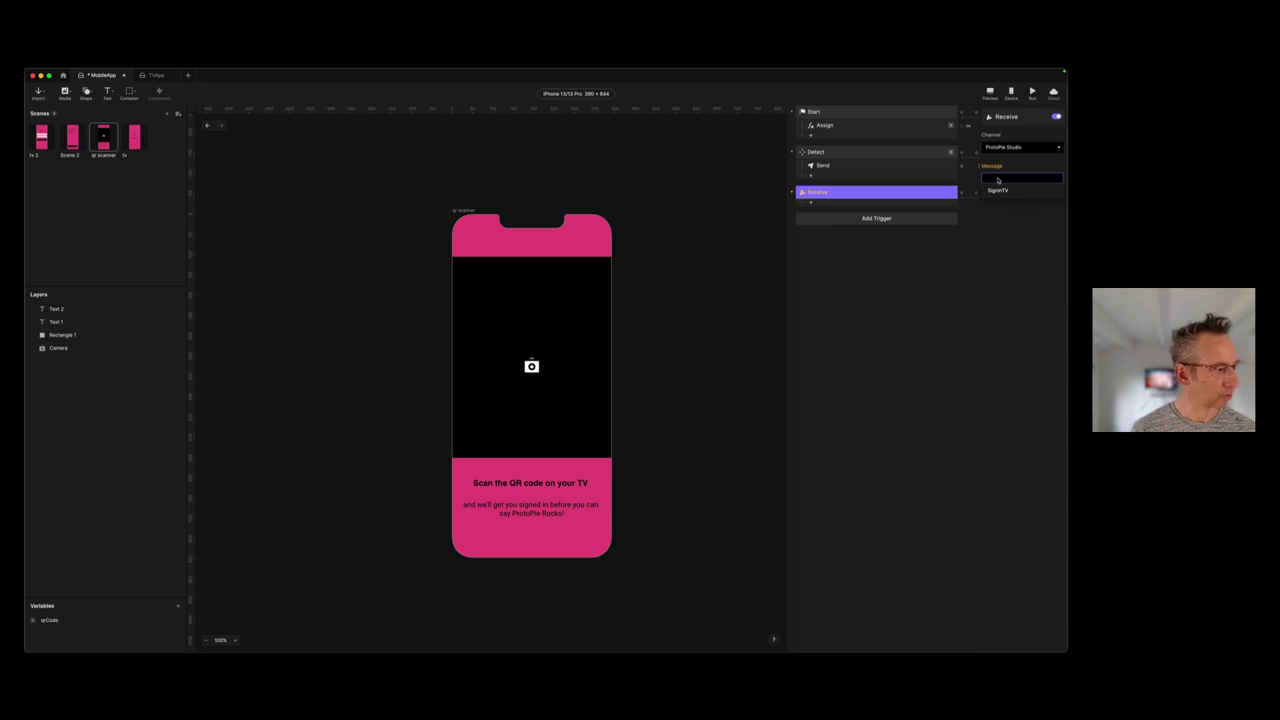
text(Si)
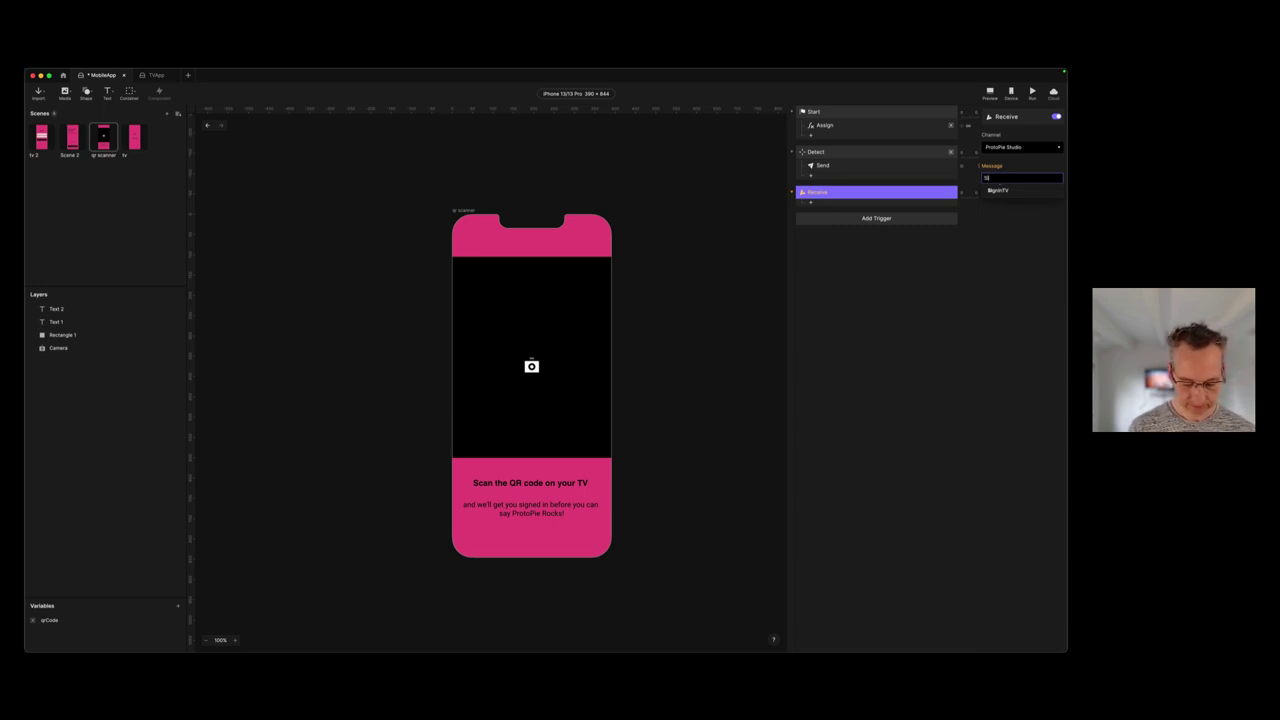
text(gned)
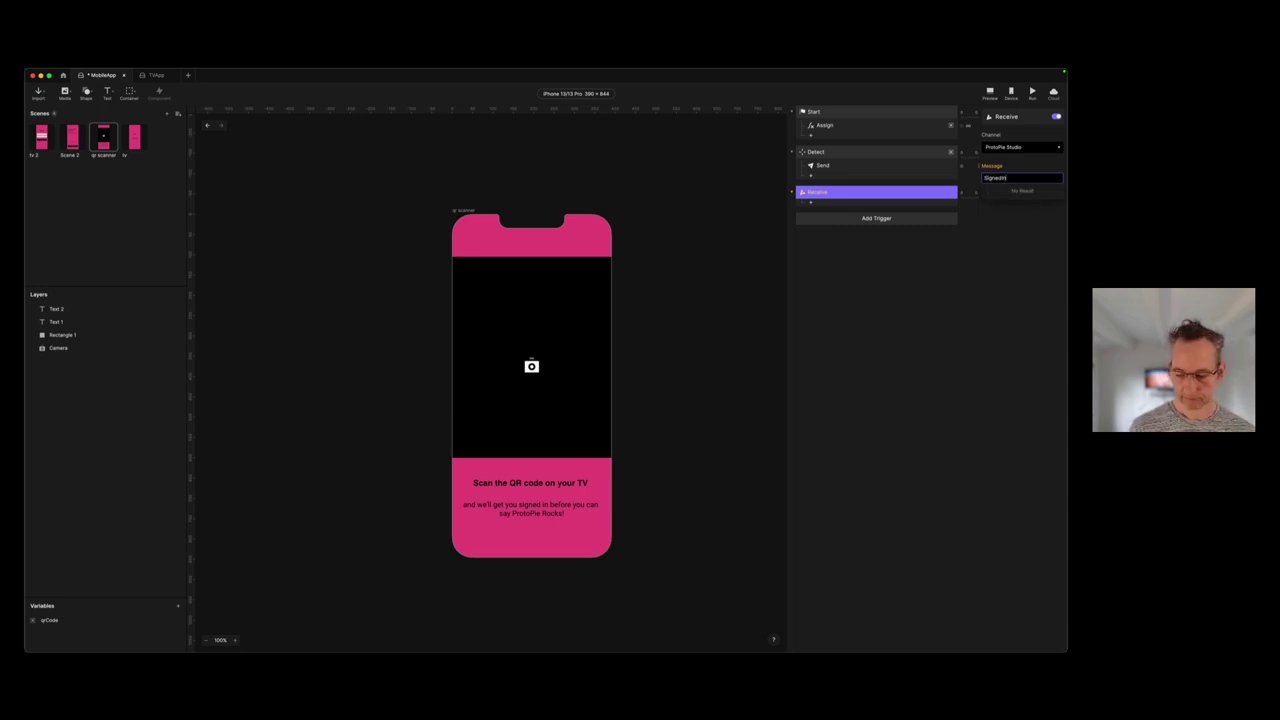
text(In)
key(Return)
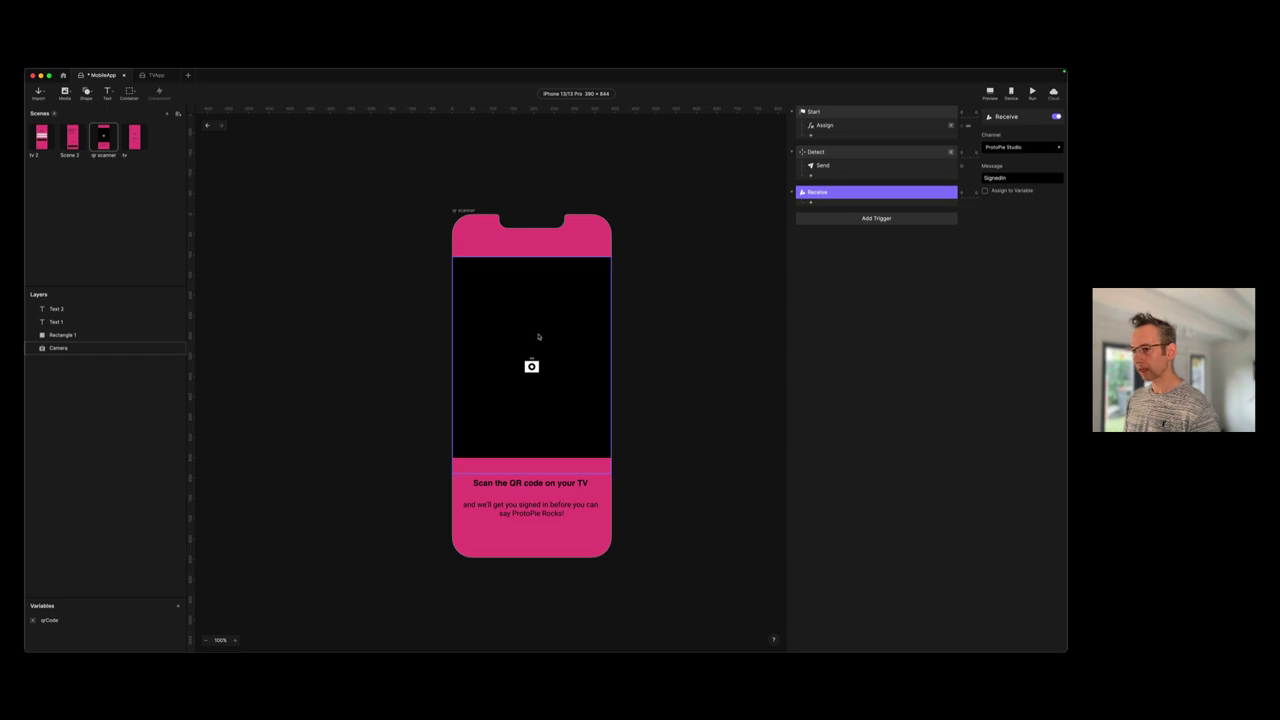
Step: Under the Receive trigger, add a Jump to the tv scene using Slide In (Right to Left)
click(136, 141)
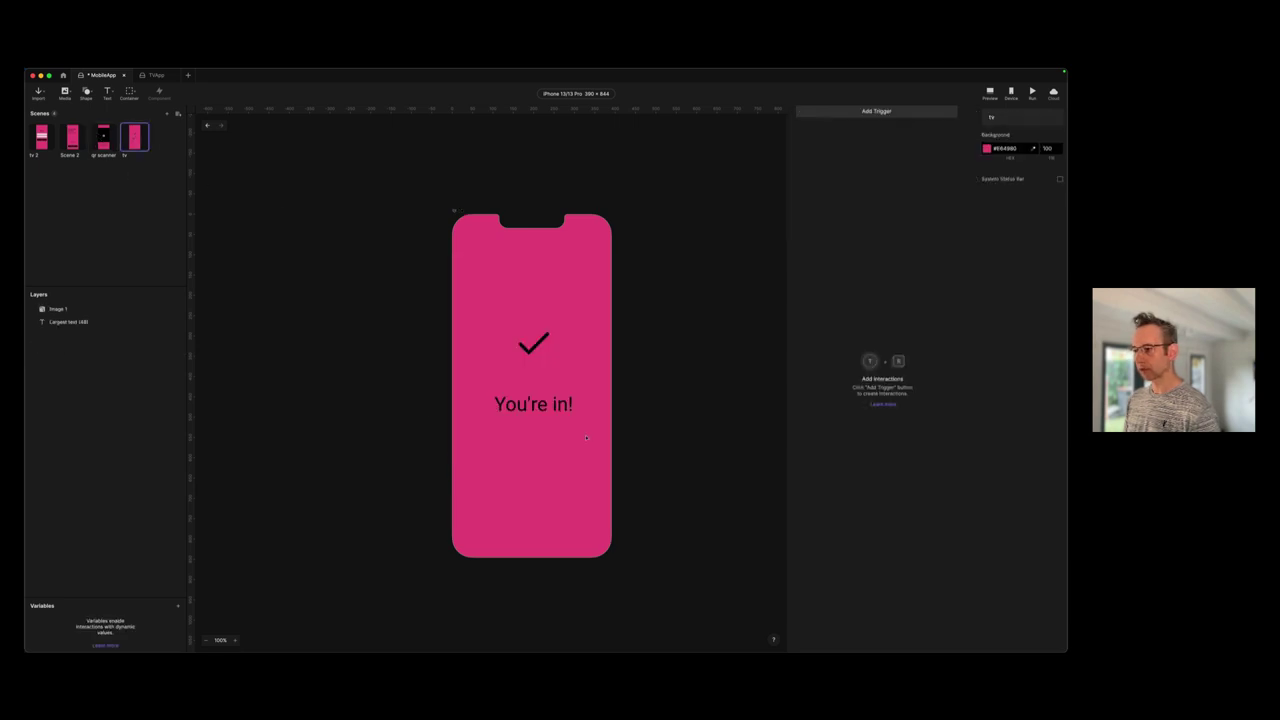
click(104, 140)
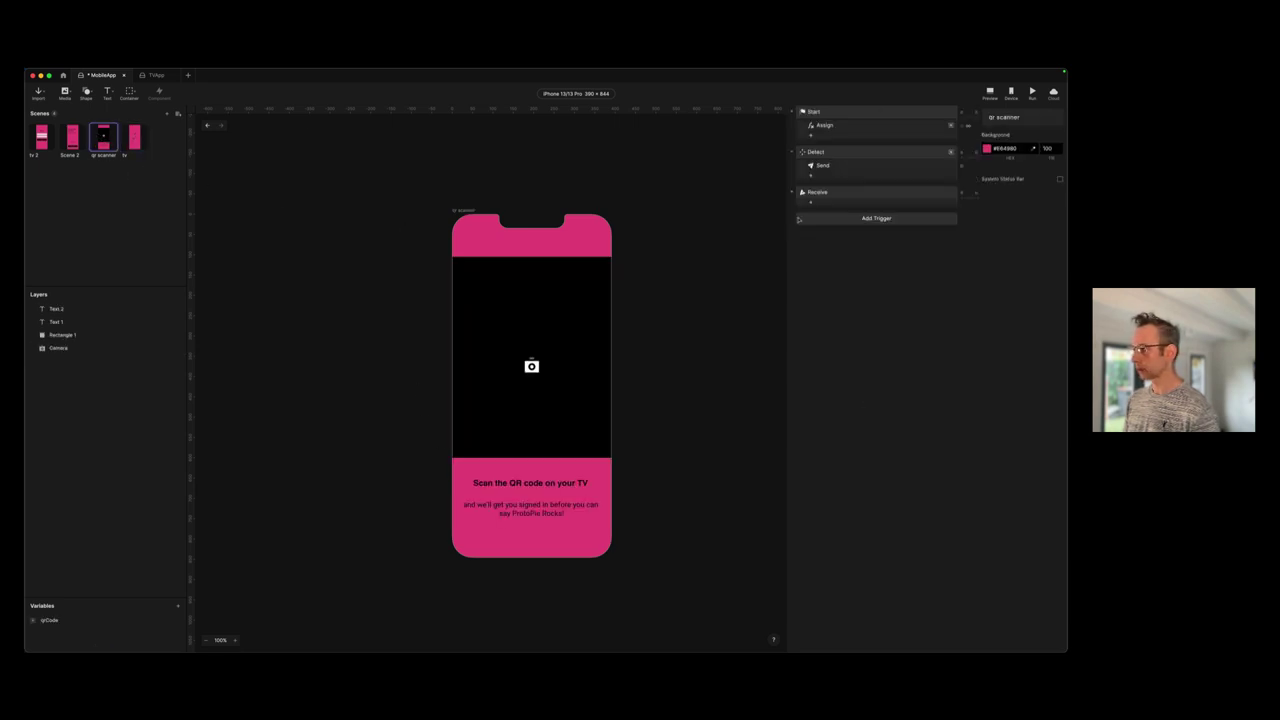
click(818, 205)
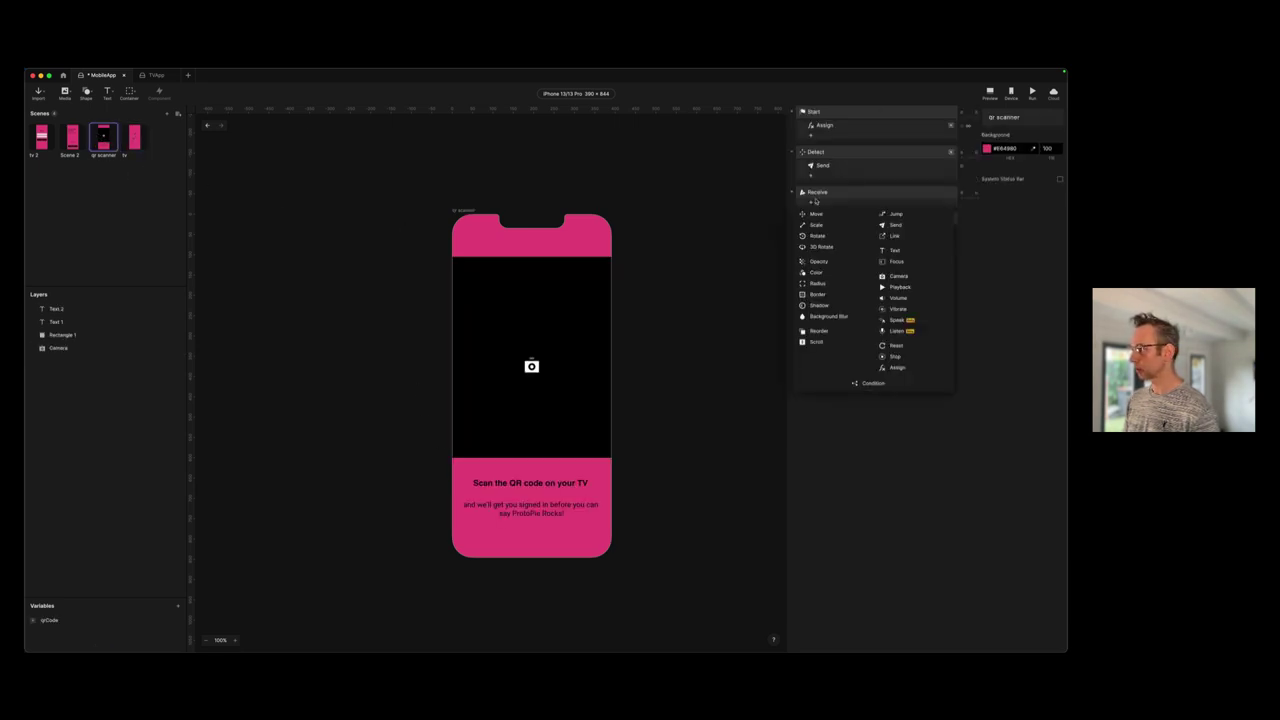
click(893, 220)
click(1010, 129)
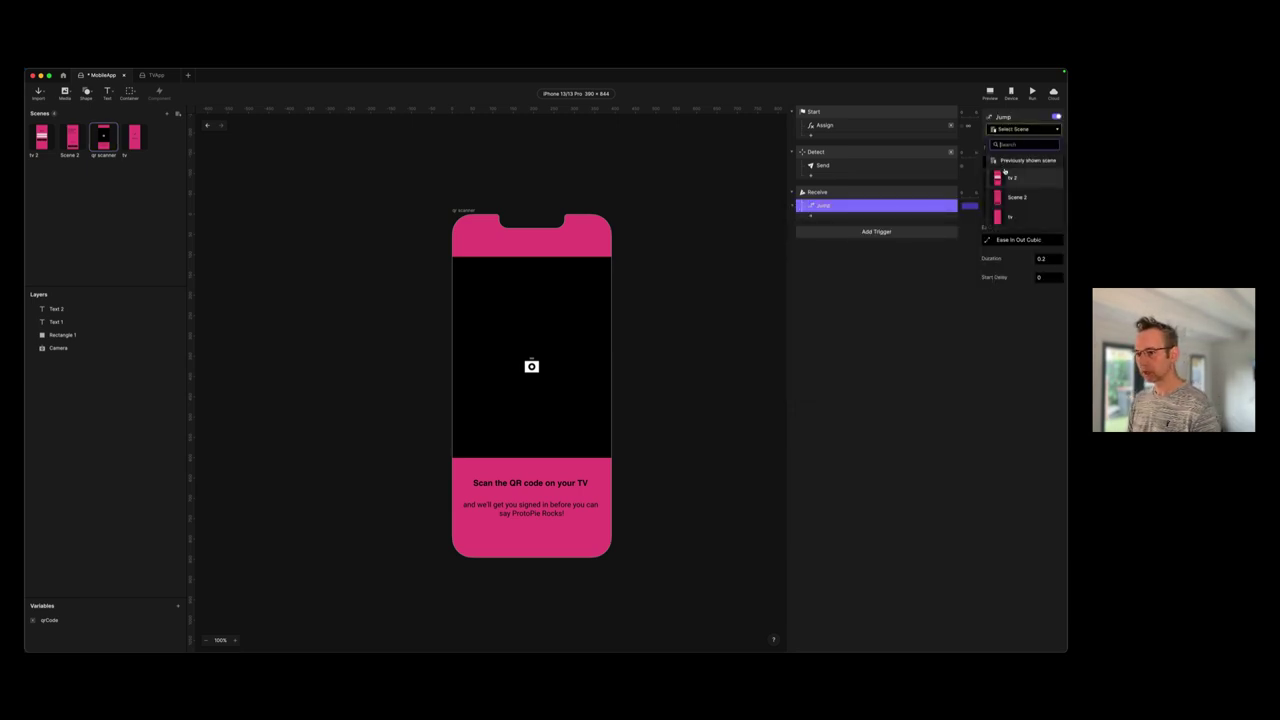
click(1010, 217)
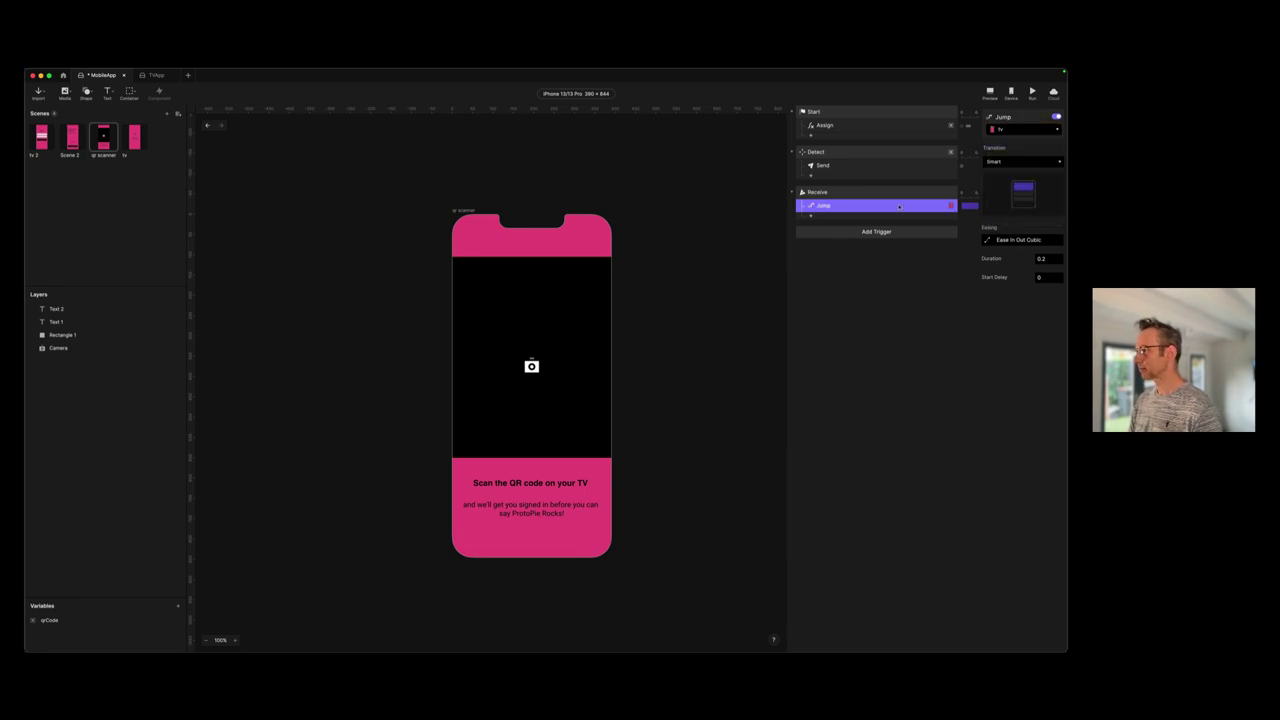
click(1015, 161)
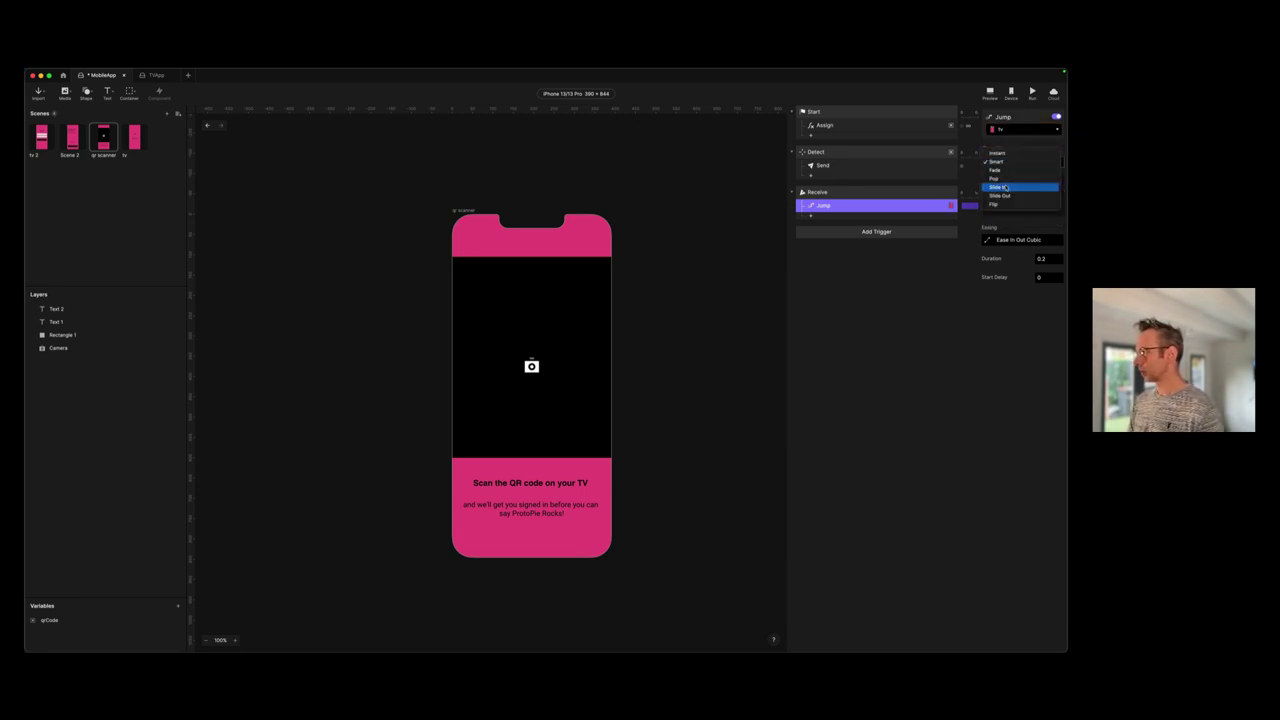
click(1003, 187)
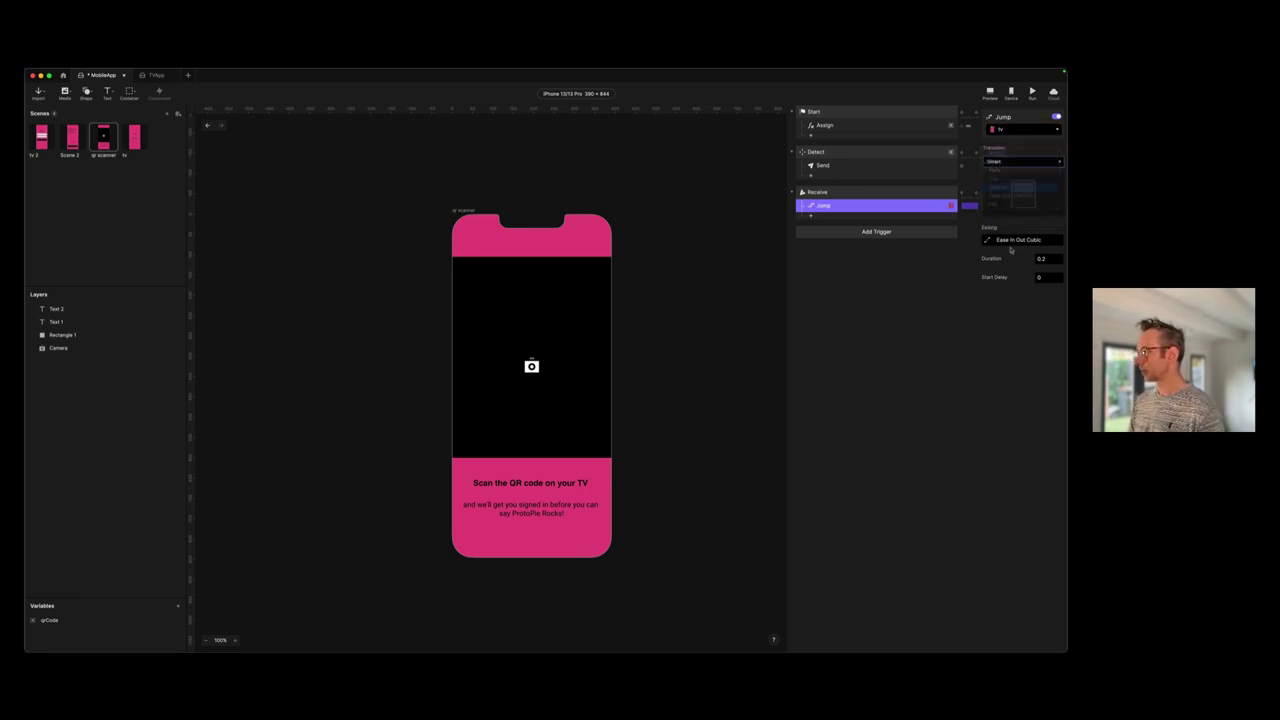
click(872, 305)
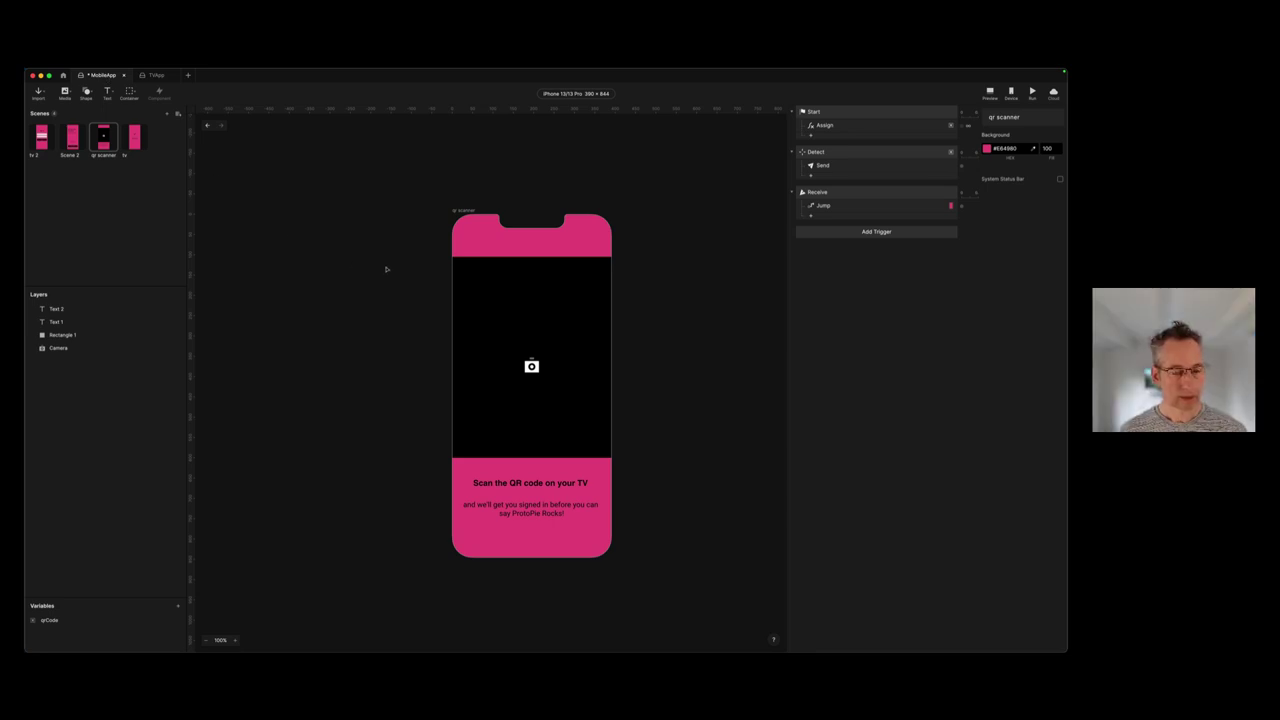
click(157, 75)
click(100, 75)
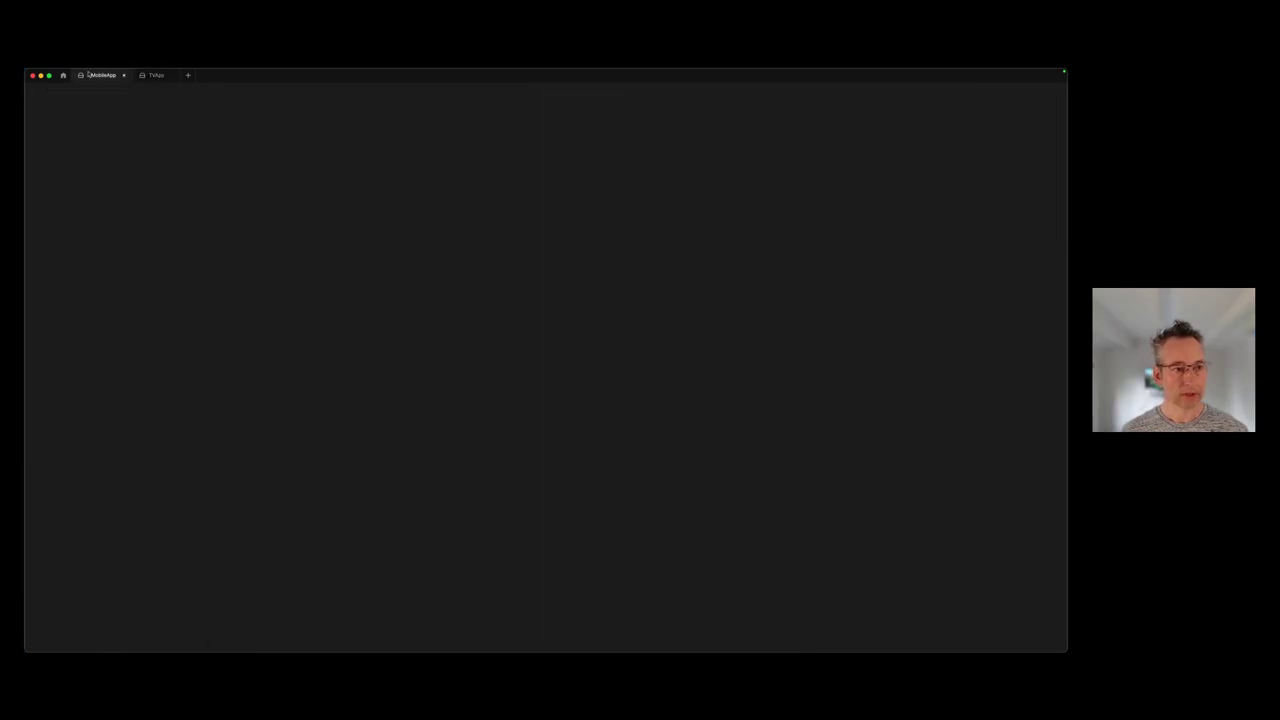